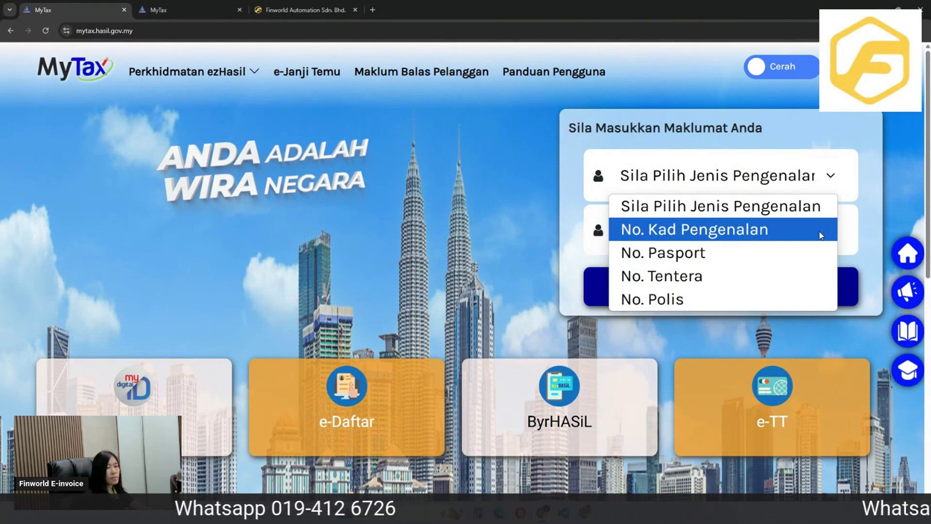
Step: Choose No. Kad Pengenalan as the MyTax ID type, then switch to the dashboard tab
click(822, 233)
click(678, 237)
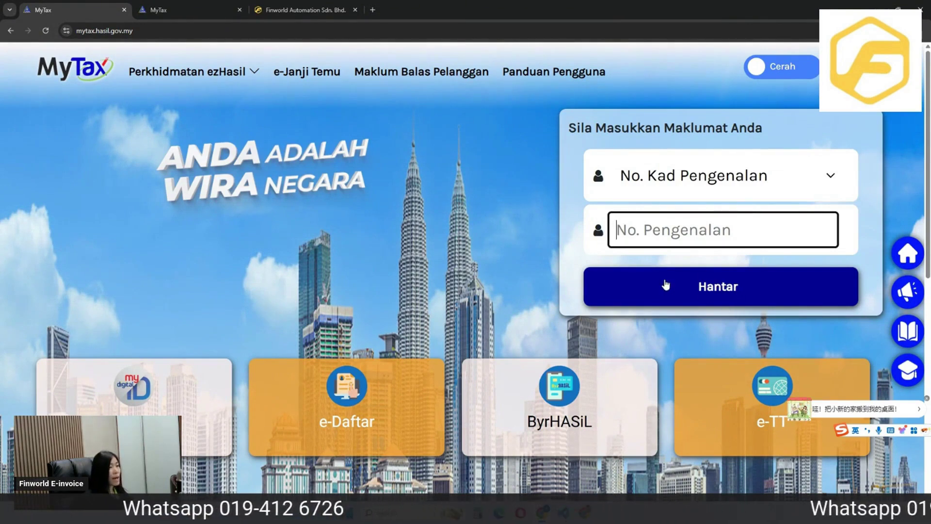
key(ctrl+Tab)
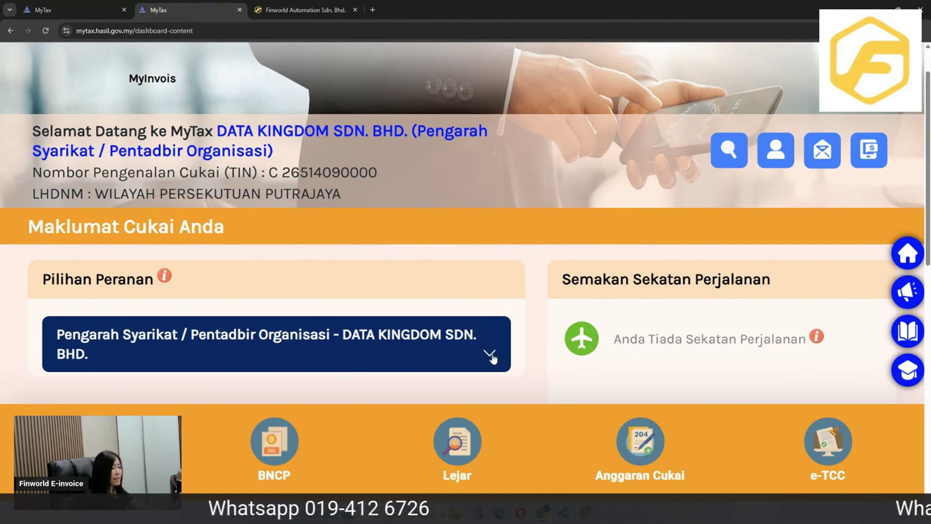
Step: Act as Pengarah Syarikat / Pentadbir Organisasi for DATA KINGDOM SDN. BHD. and open MyInvois in a new tab
click(493, 355)
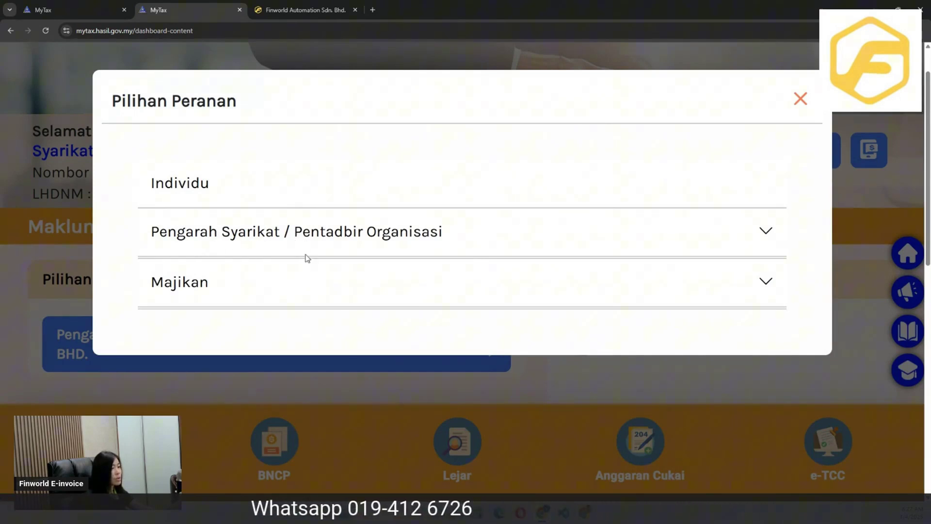
click(767, 233)
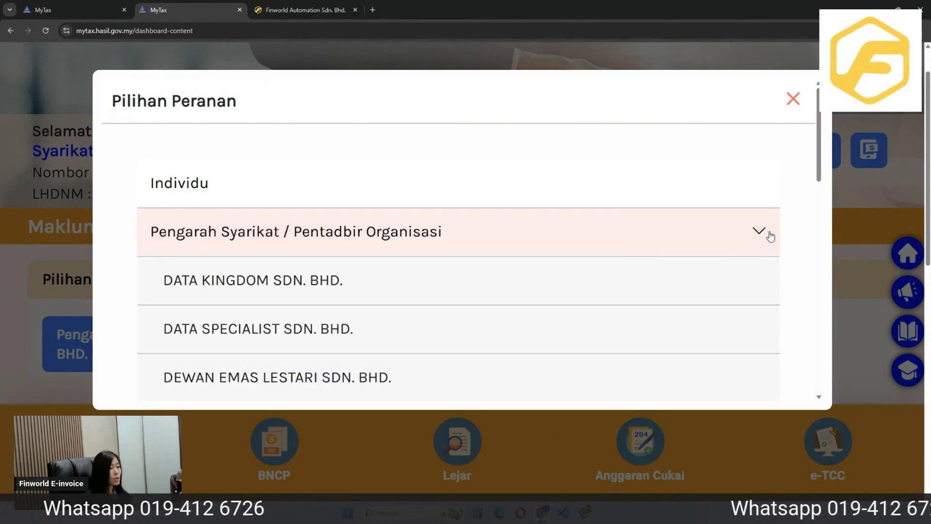
click(394, 285)
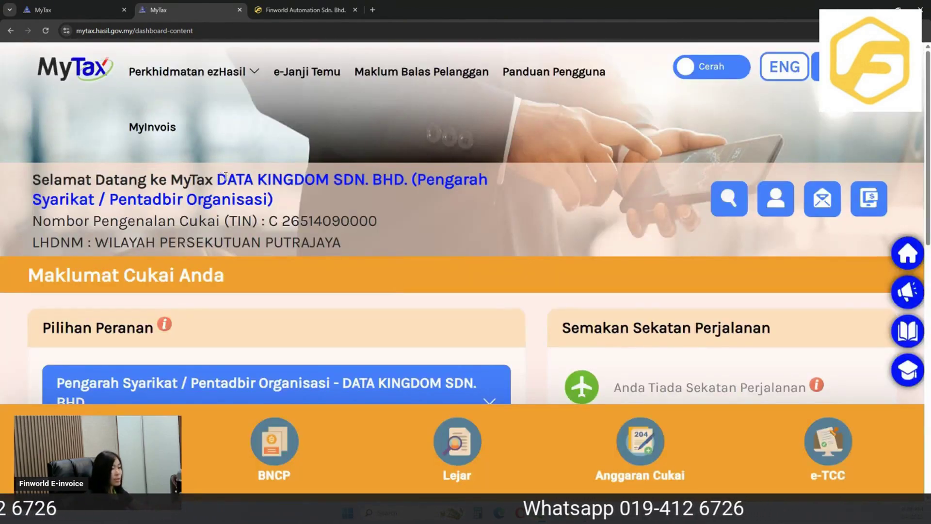
drag(217, 180, 392, 176)
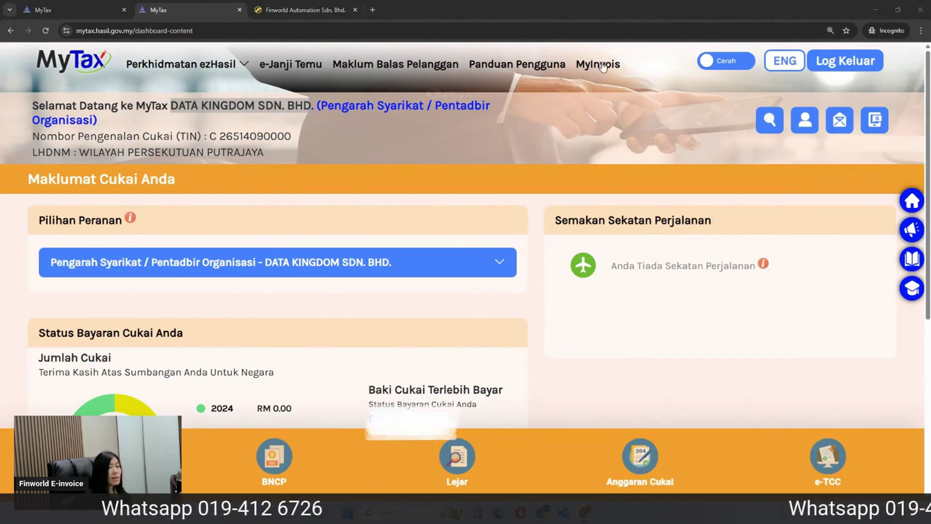
click(598, 65)
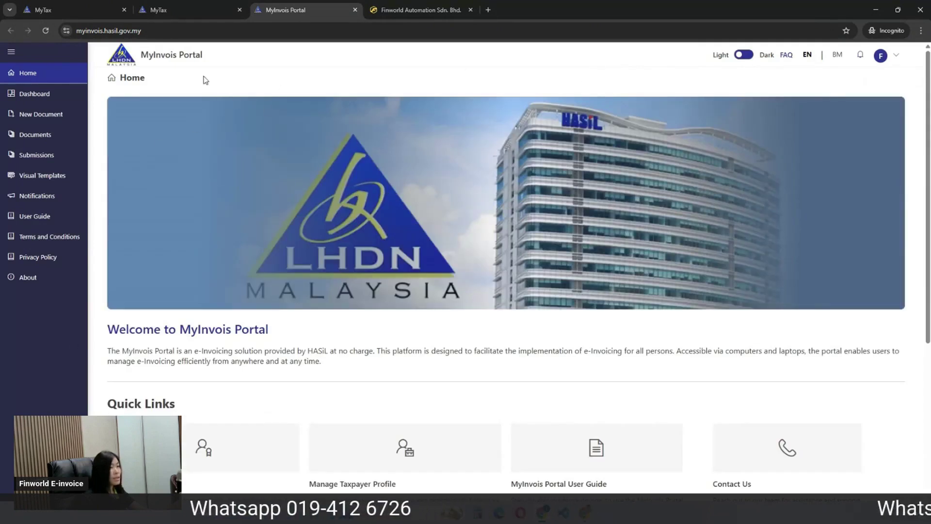
Step: Zoom in on the MyInvois portal and go to the Switch Taxpayer page from the account menu
key(ctrl+plus)
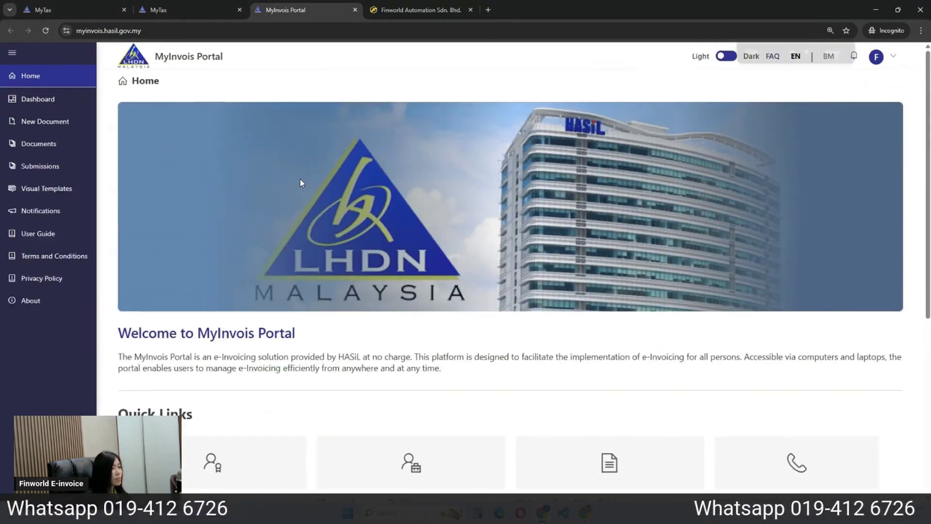
key(ctrl+plus)
key(ctrl+plus)
key(ctrl+plus)
key(ctrl+plus)
key(ctrl+plus)
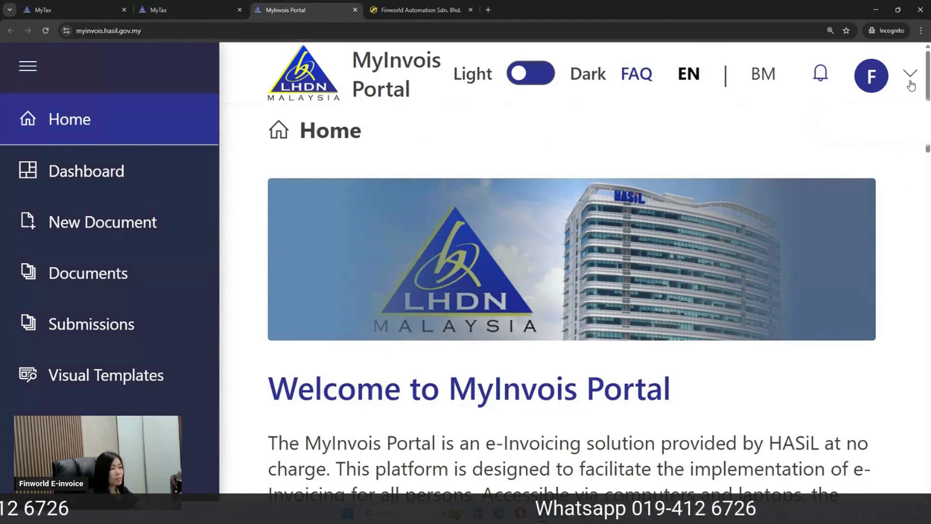
click(911, 86)
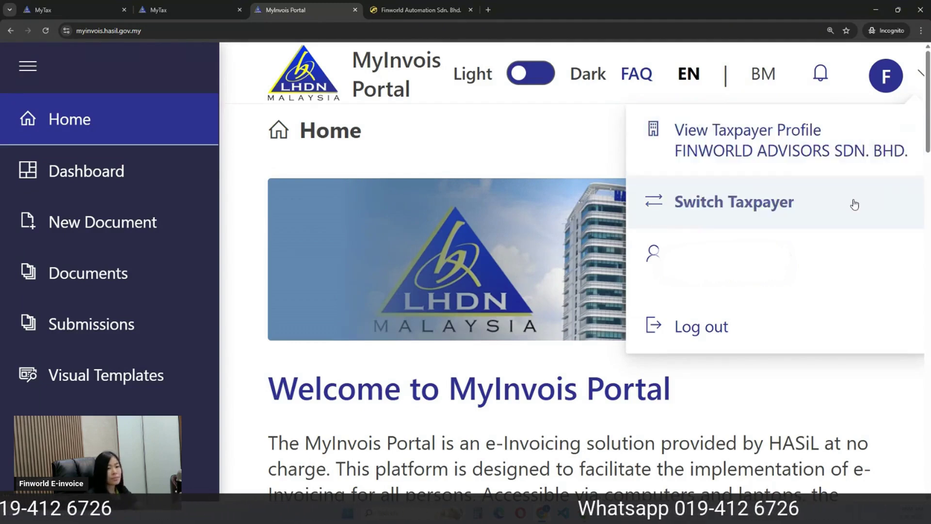
click(855, 204)
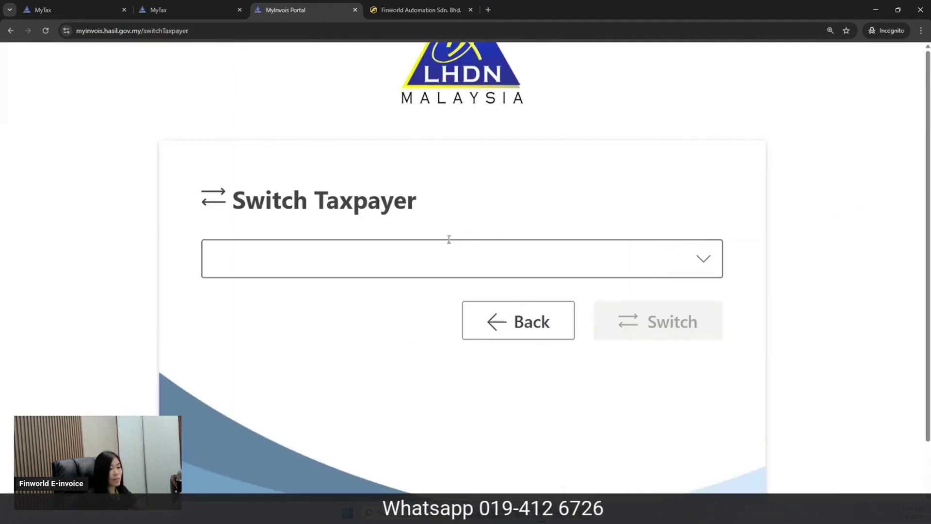
Step: Switch the taxpayer to DATA KINGDOM SDN. BHD. by searching 'DATA'
click(423, 252)
text(DATA KINGDOM SDN. BHD.)
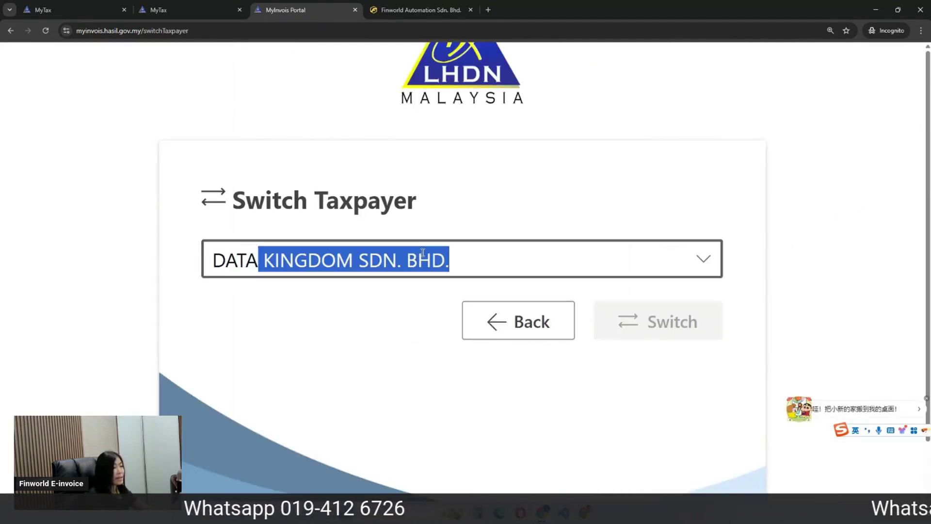
click(669, 326)
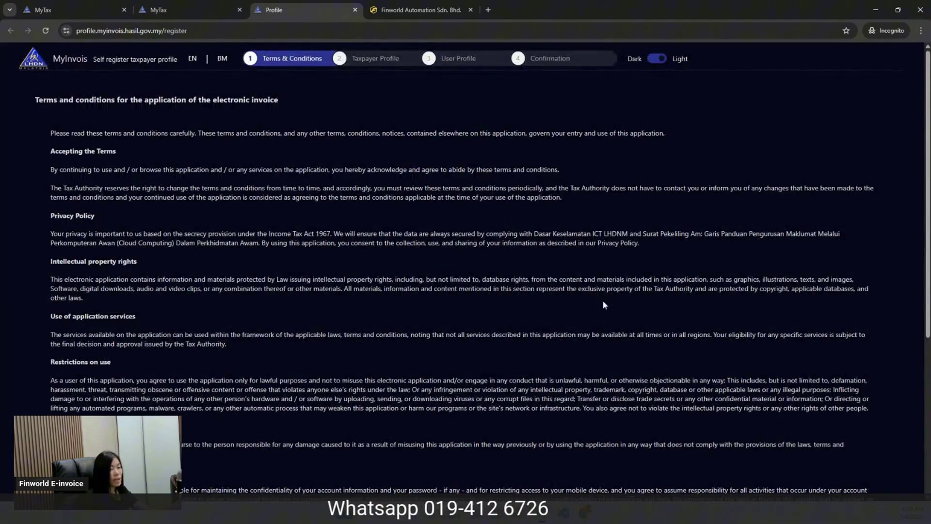
Step: Zoom and scroll through the terms and conditions to the bottom of the page
key(ctrl+plus)
key(ctrl+plus)
key(ctrl+plus)
key(ctrl+plus)
key(ctrl+plus)
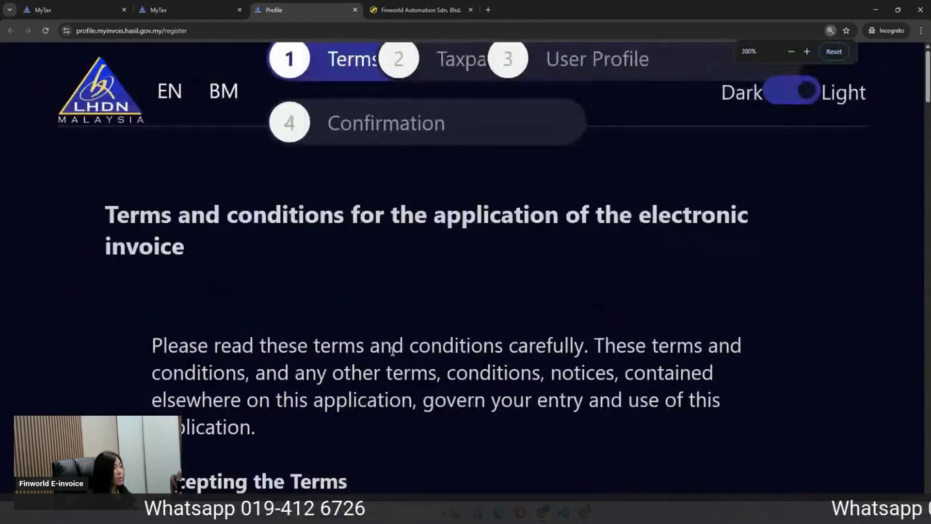
drag(141, 207, 371, 215)
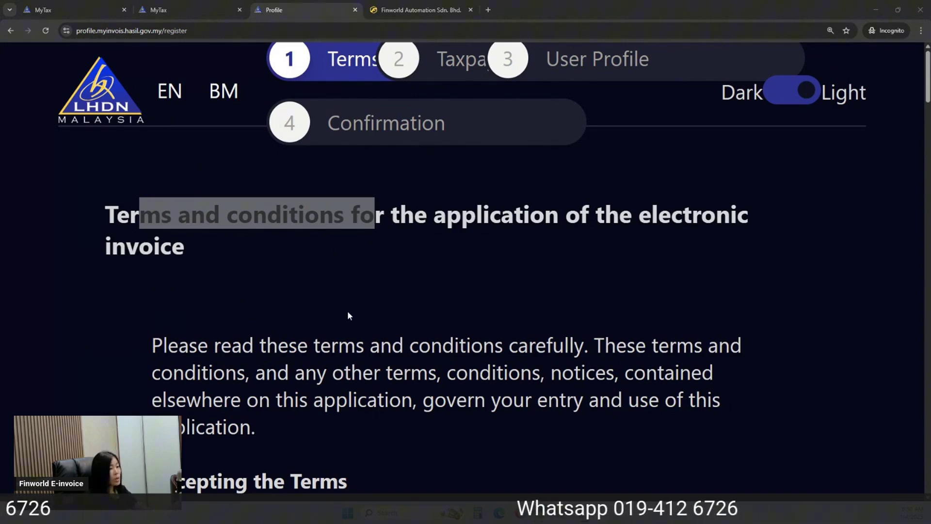
scroll(346, 316, down, 5)
scroll(347, 313, down, 15)
key(ctrl+minus)
scroll(347, 313, down, 15)
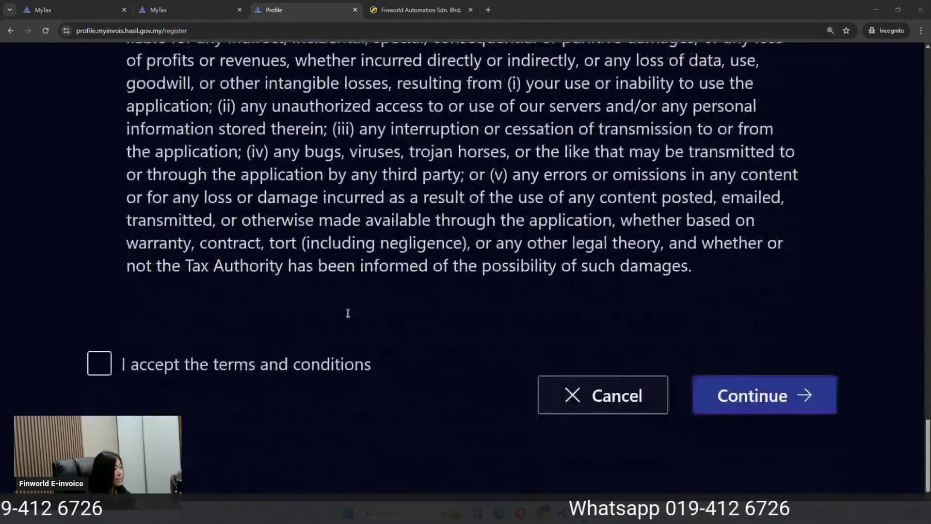
key(ctrl+plus)
key(ctrl+plus)
scroll(346, 312, down, 15)
scroll(342, 337, down, 10)
Step: Accept the terms and conditions and continue to the taxpayer profile form
click(179, 285)
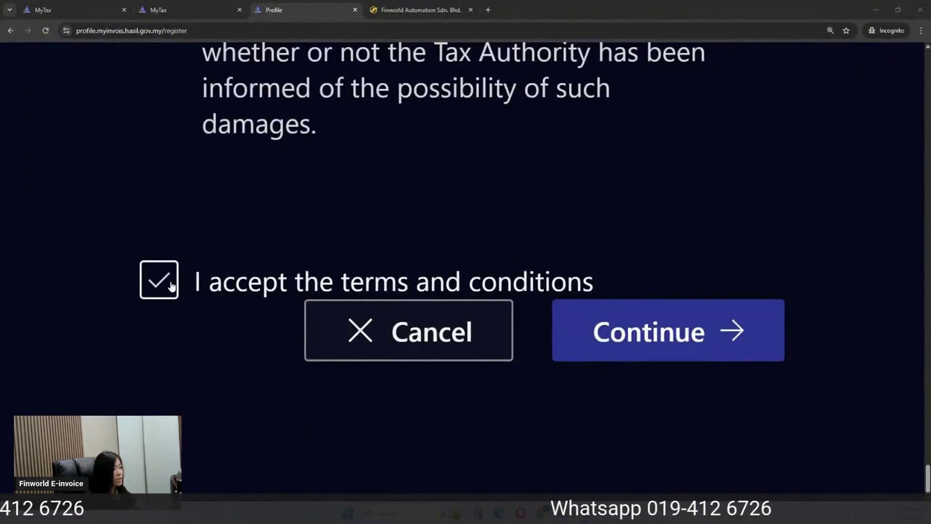
key(ctrl+minus)
key(ctrl+minus)
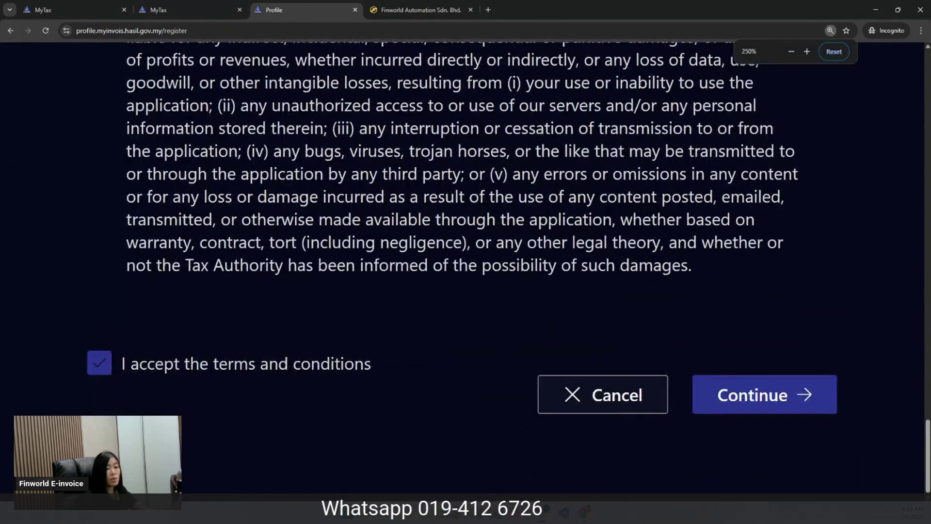
click(778, 401)
key(ctrl+minus)
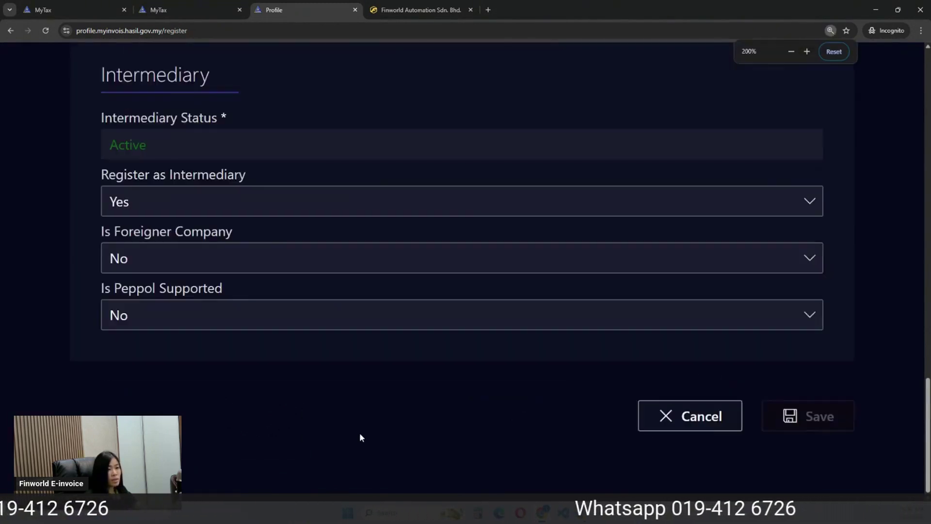
scroll(360, 432, up, 10)
scroll(391, 400, up, 8)
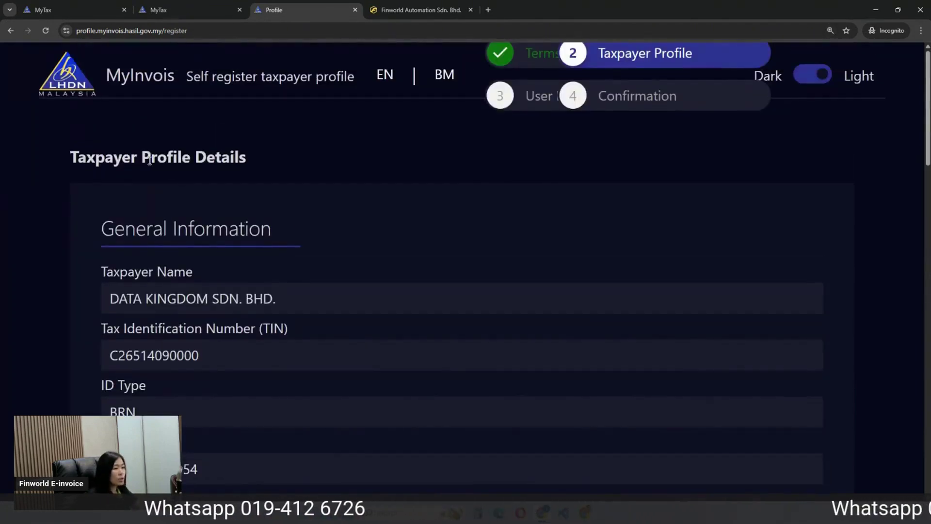
double_click(183, 226)
click(305, 245)
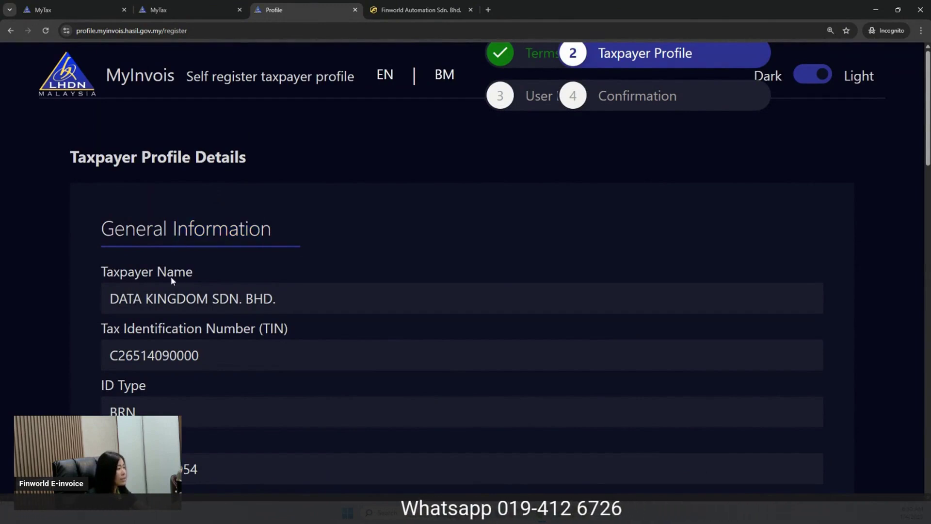
ctrl+scroll(203, 296, up, 2)
scroll(292, 281, down, 3)
ctrl+scroll(345, 284, up, 1)
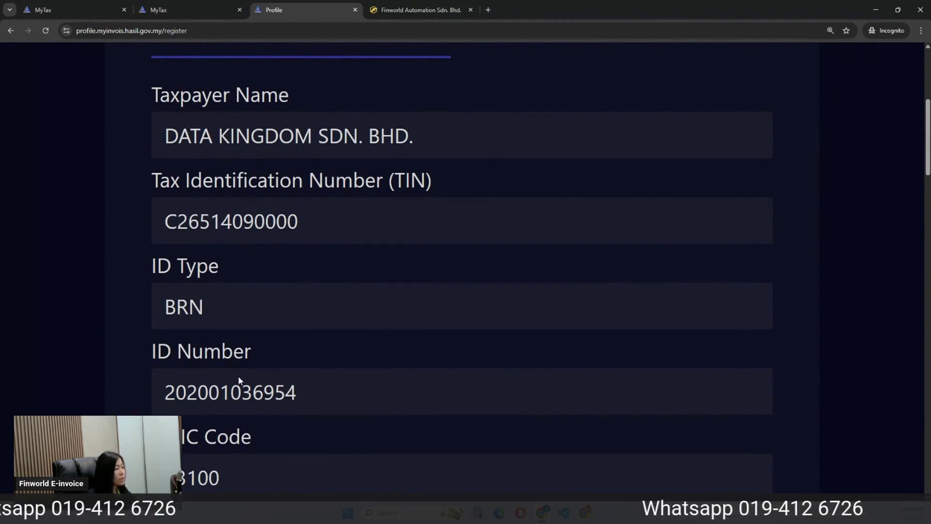
scroll(840, 328, down, 5)
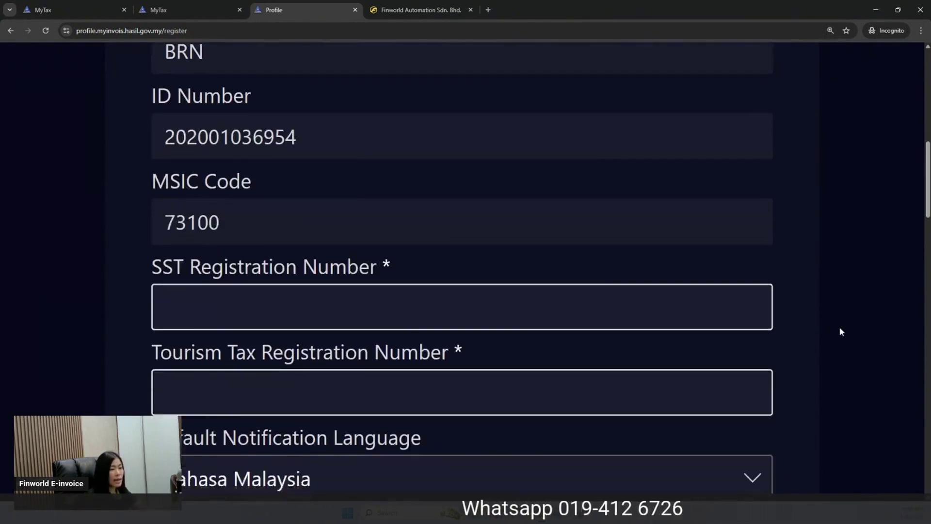
scroll(841, 332, down, 1)
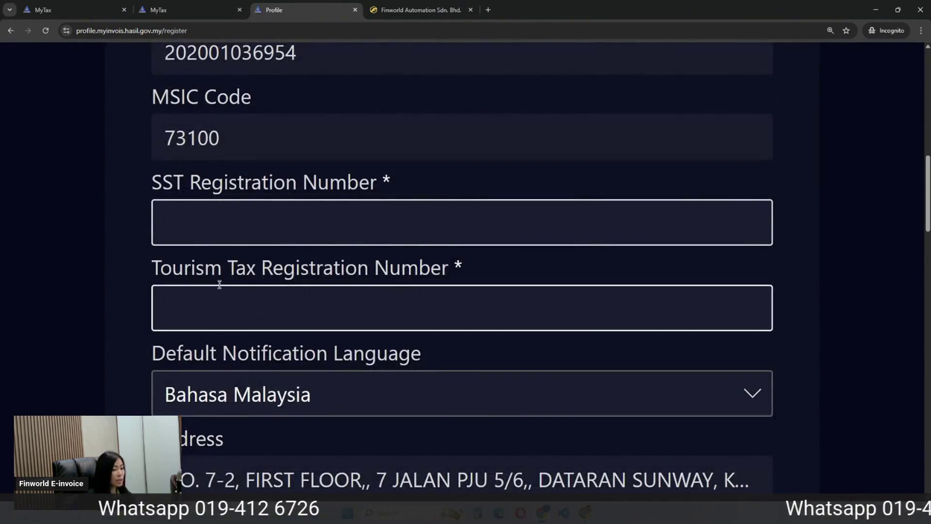
Step: Go through the SST and Tourism Tax registration number fields, dismissing the input-method pop-up
click(234, 230)
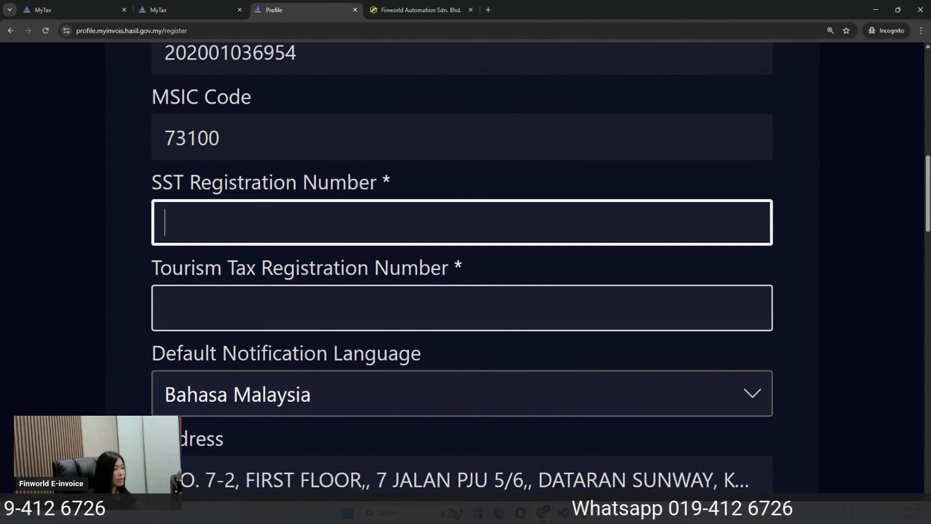
click(853, 408)
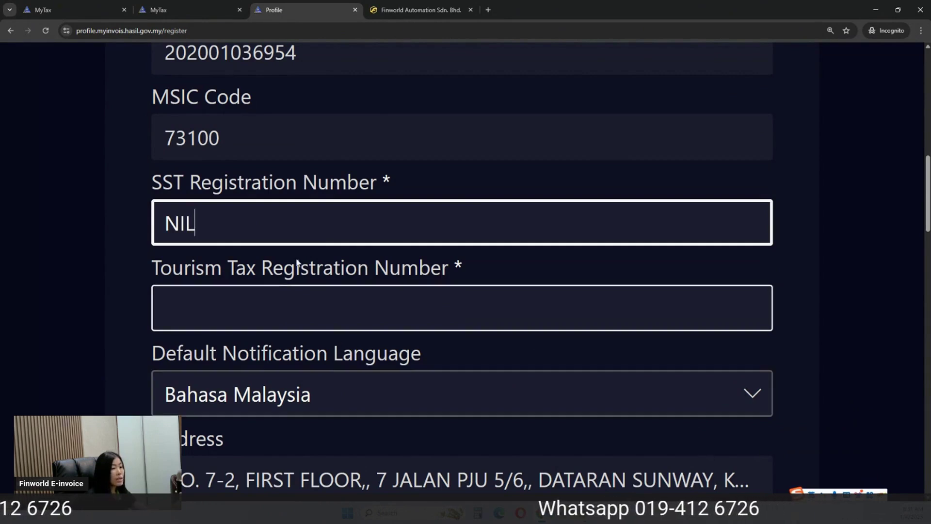
click(301, 306)
scroll(375, 237, down, 1)
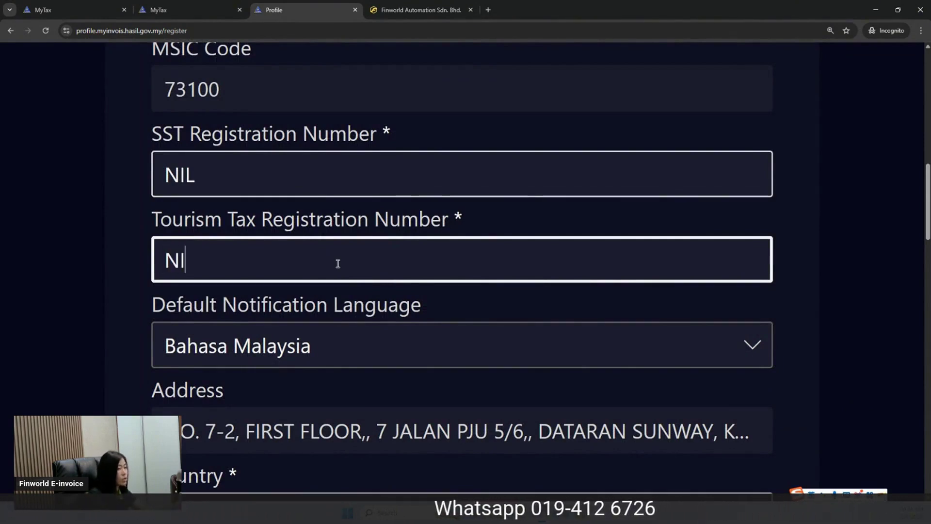
scroll(338, 264, down, 1)
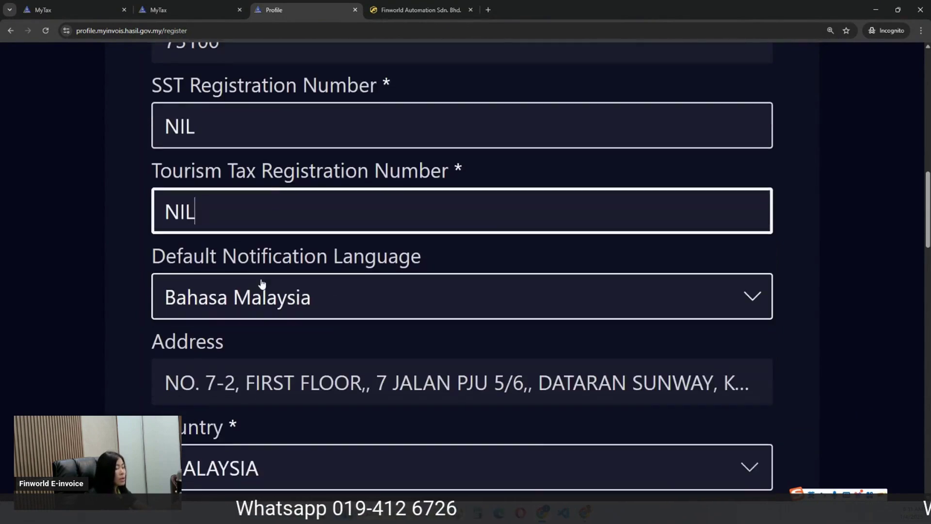
Step: Set the default notification language to English
click(723, 302)
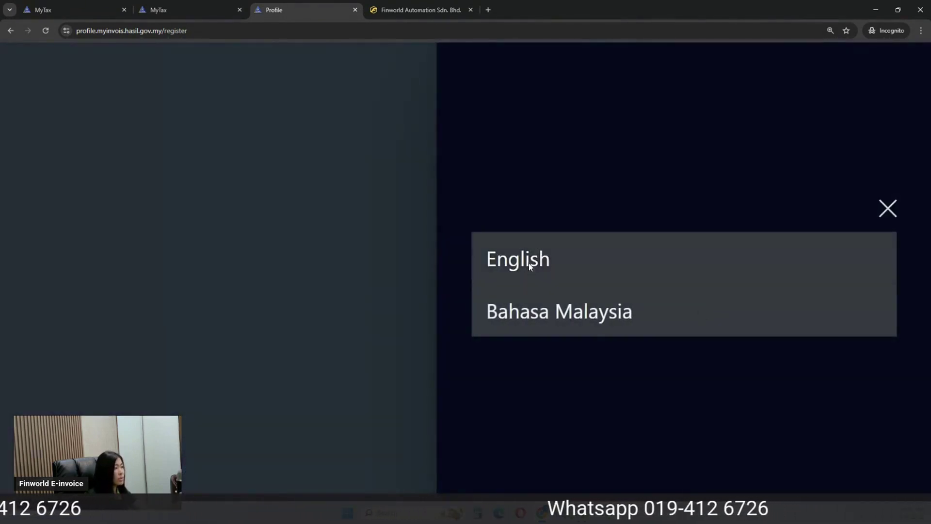
click(529, 263)
scroll(879, 295, down, 5)
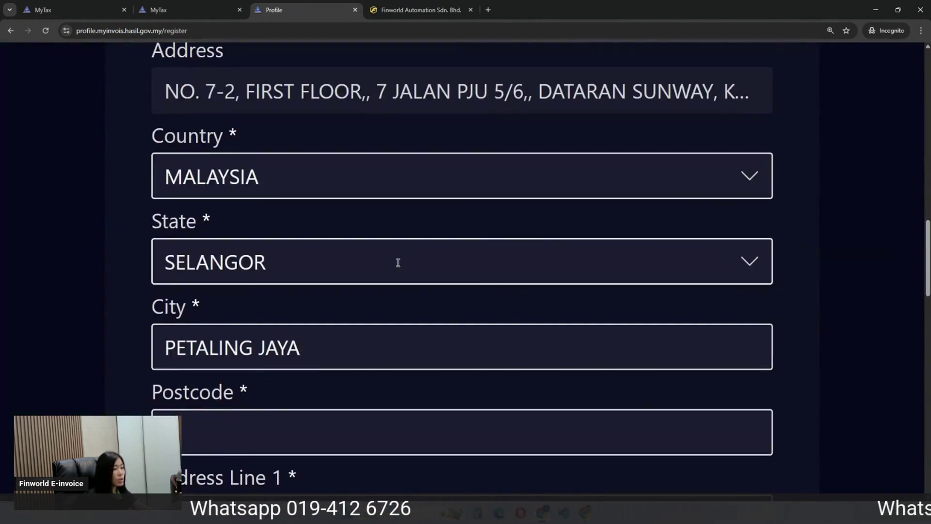
scroll(296, 294, down, 4)
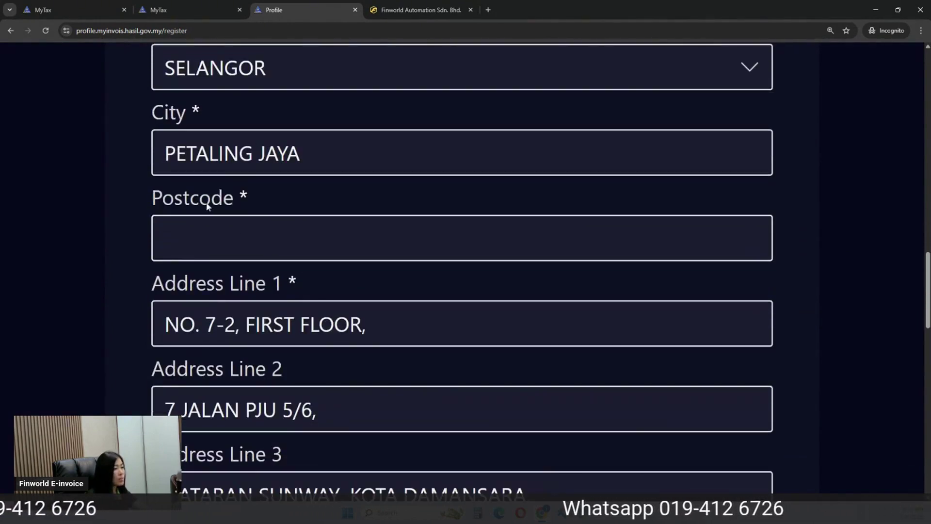
drag(208, 206, 231, 243)
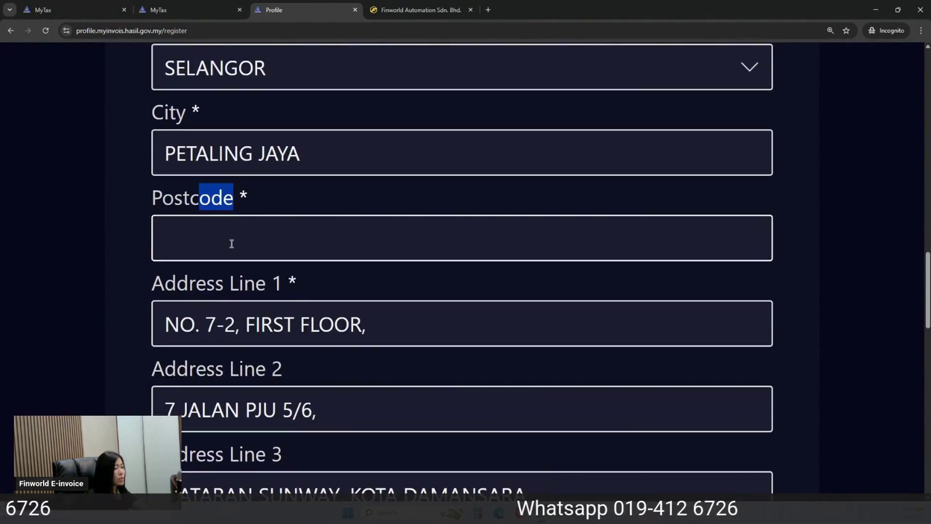
Step: Enter postcode 47410 and attempt to save the registration form
click(232, 243)
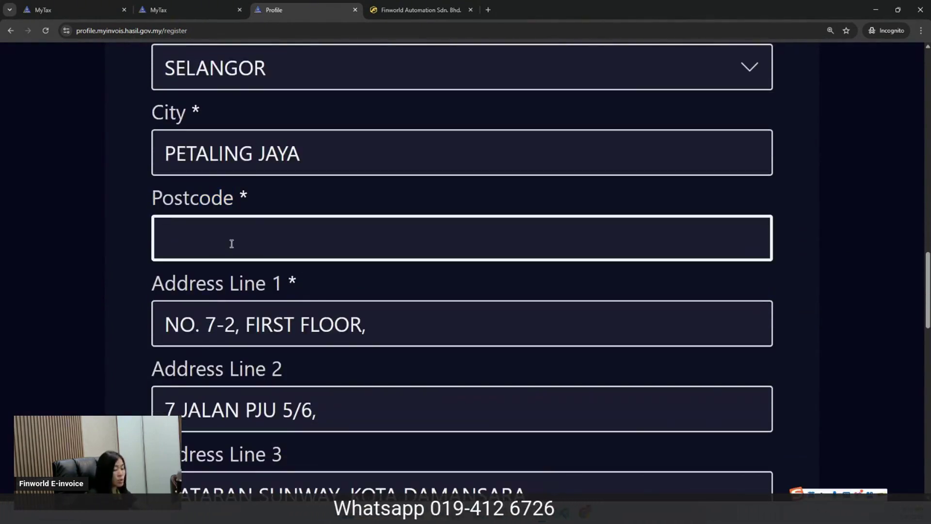
text(47410)
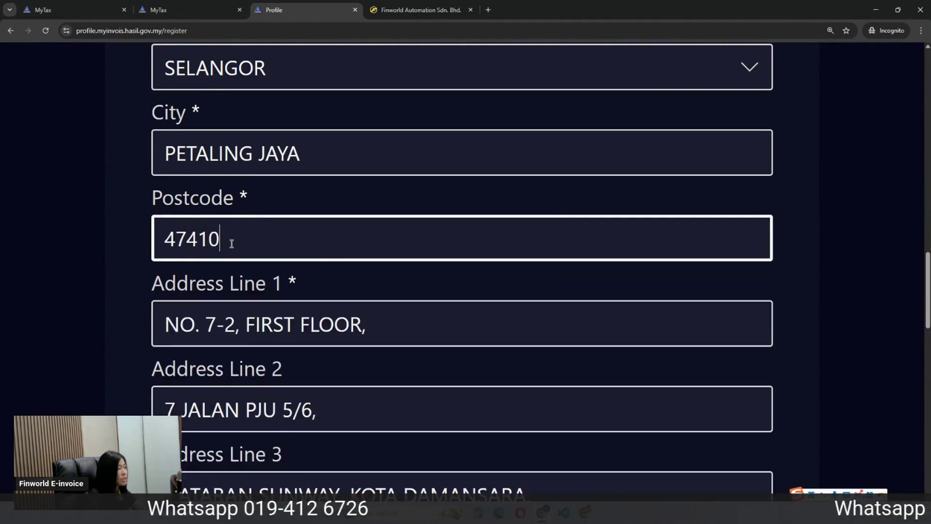
click(819, 259)
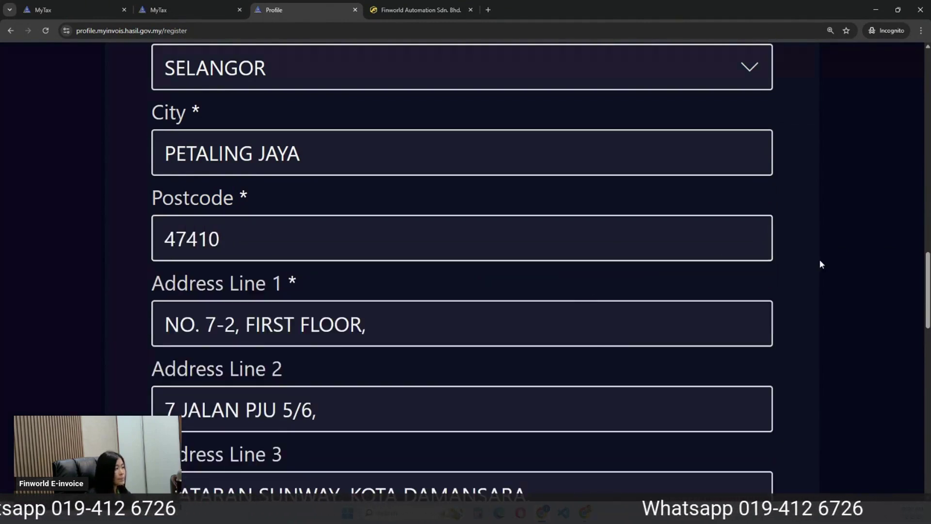
scroll(820, 259, down, 4)
scroll(819, 261, down, 10)
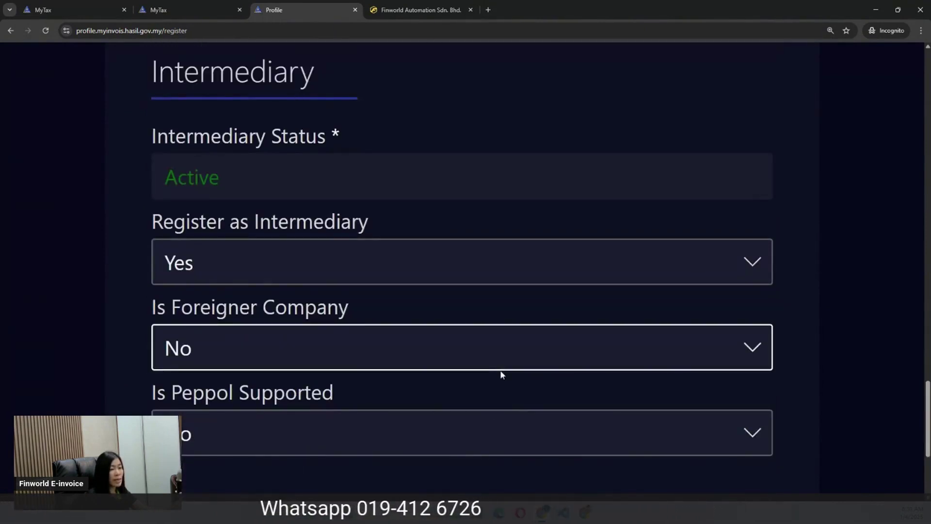
scroll(800, 371, down, 4)
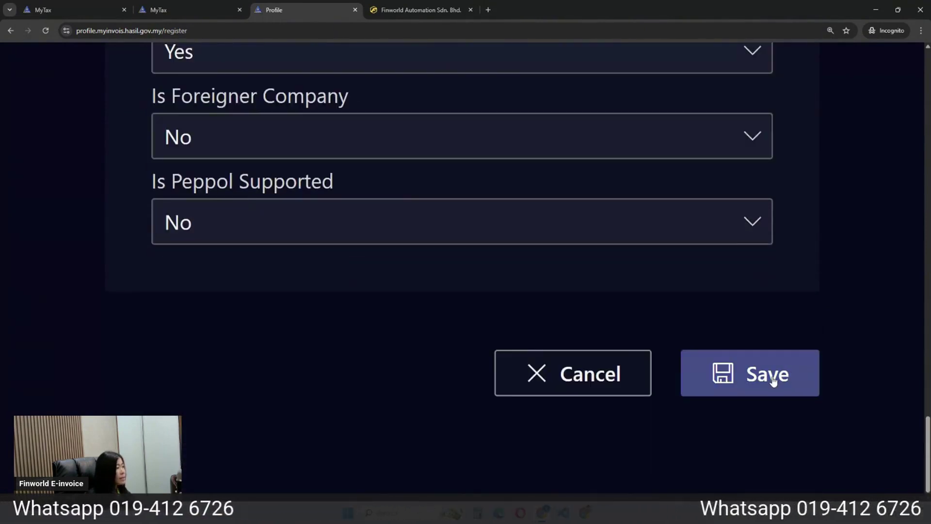
click(773, 380)
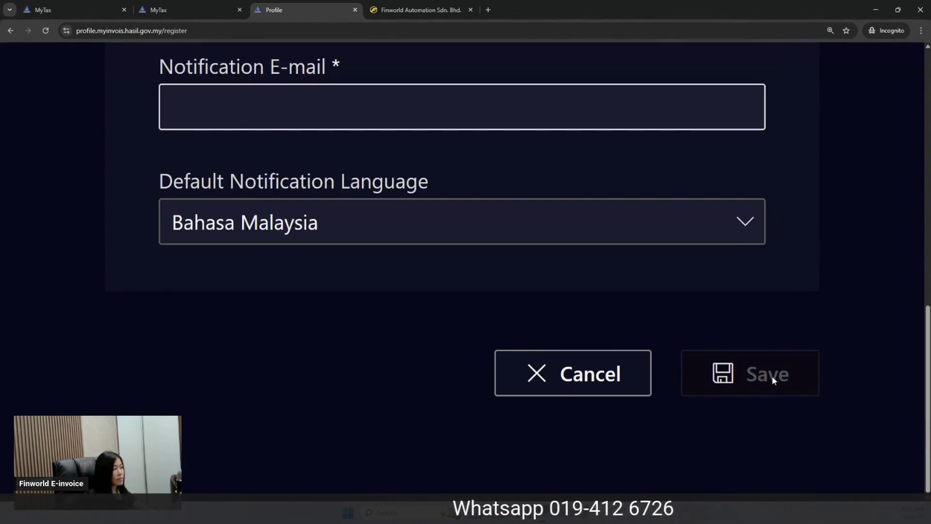
Step: Fill in the company's notification e-mail, choose English notifications, and submit the registration
key(ctrl+plus)
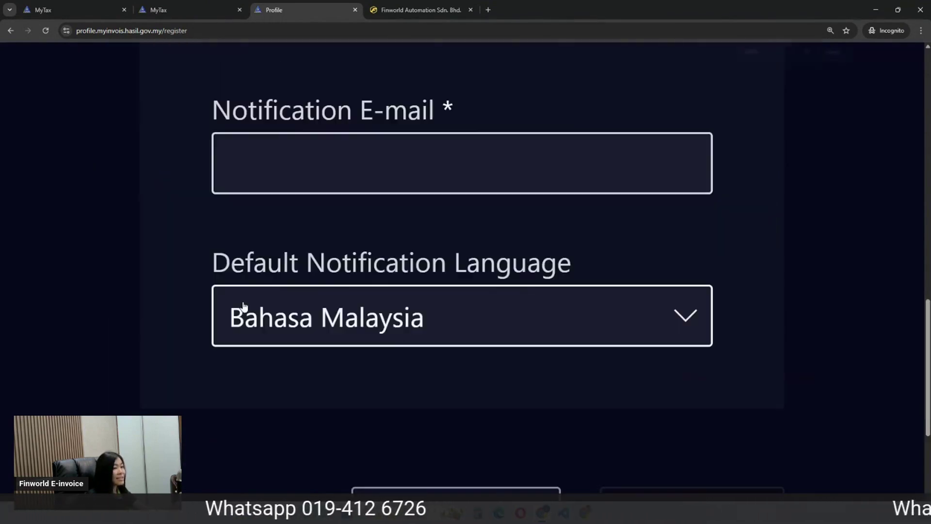
key(ctrl+plus)
key(ctrl+minus)
click(333, 166)
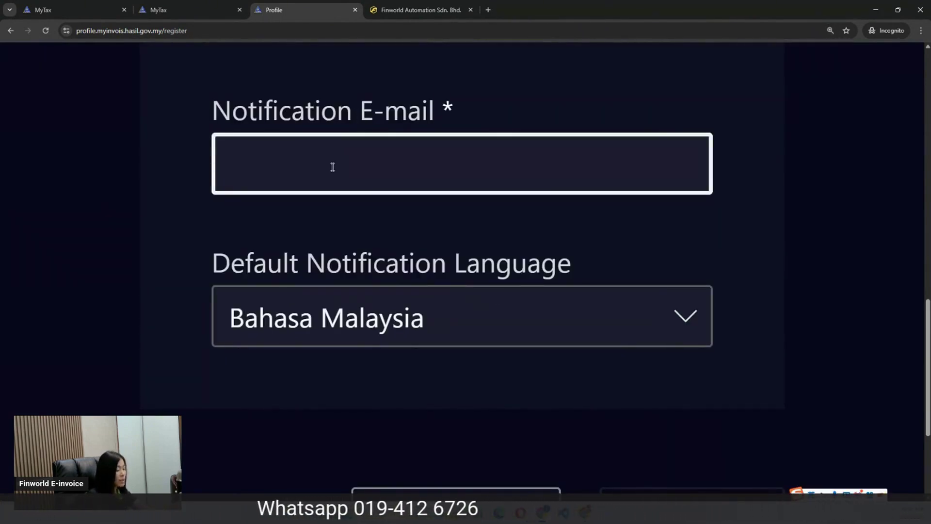
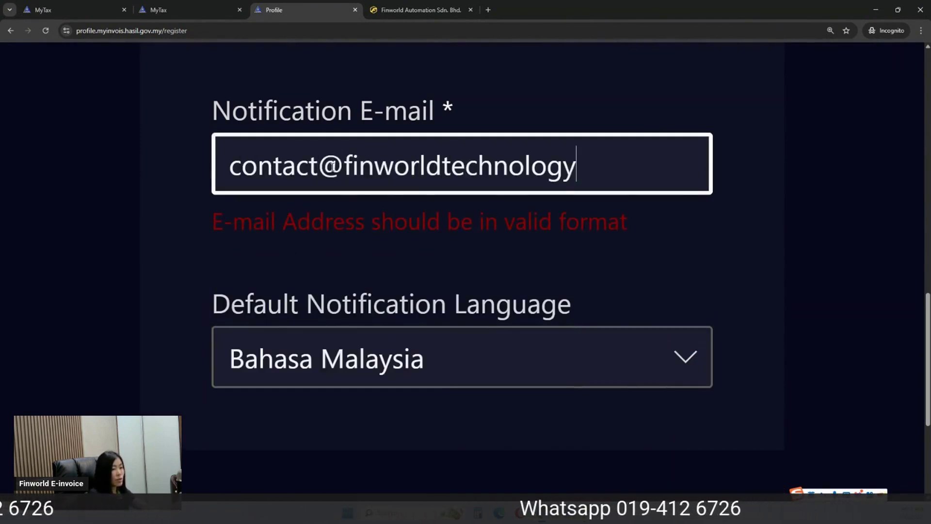
click(481, 318)
click(605, 361)
scroll(516, 408, down, 2)
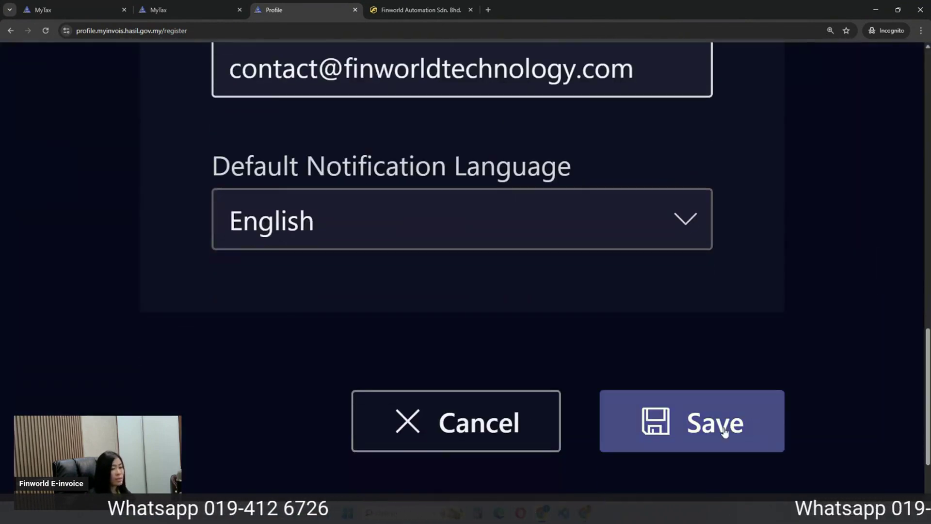
click(723, 426)
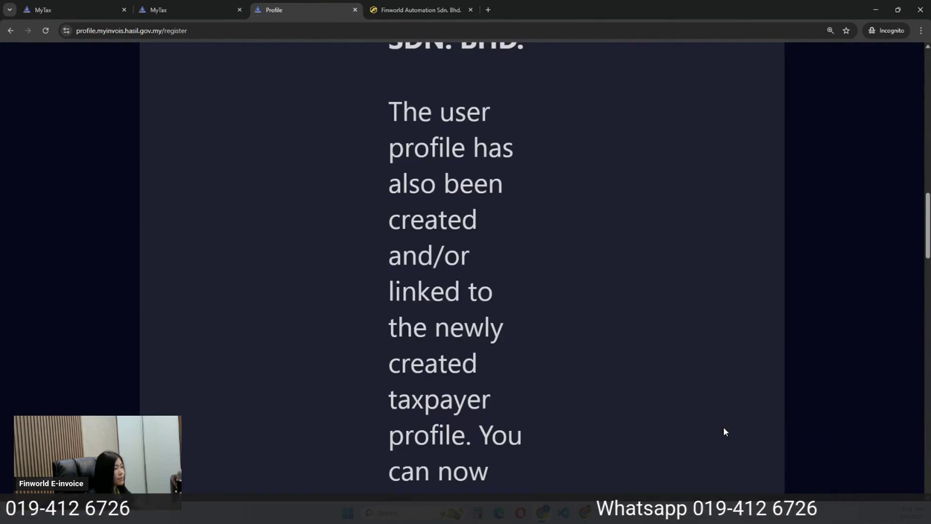
Step: Zoom out to review the Registration Completed message, highlighting the new taxpayer number and company name
key(ctrl+minus)
key(ctrl+minus)
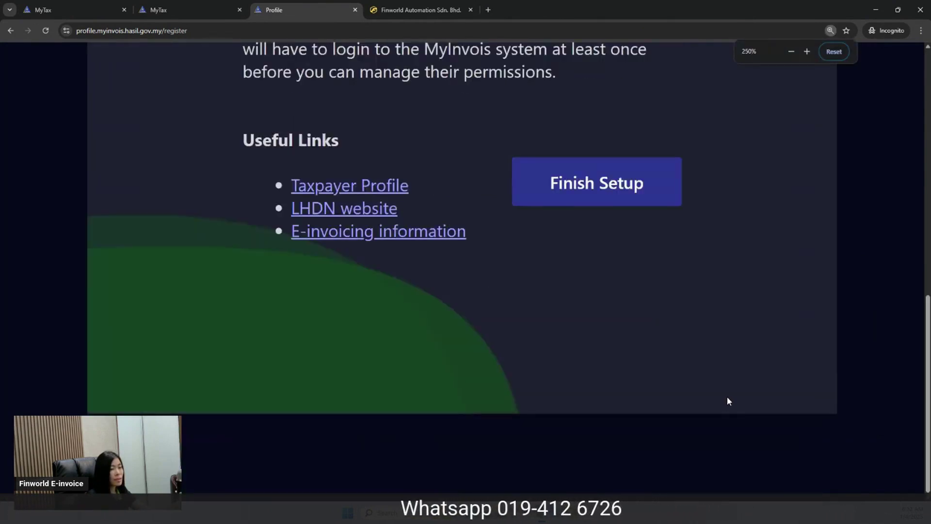
key(ctrl+minus)
key(ctrl+minus)
scroll(725, 394, up, 3)
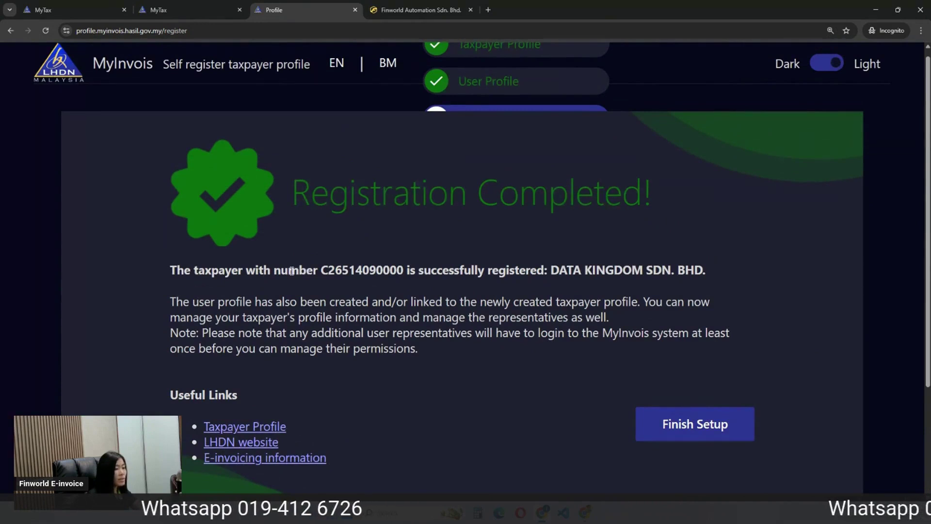
drag(335, 270, 381, 268)
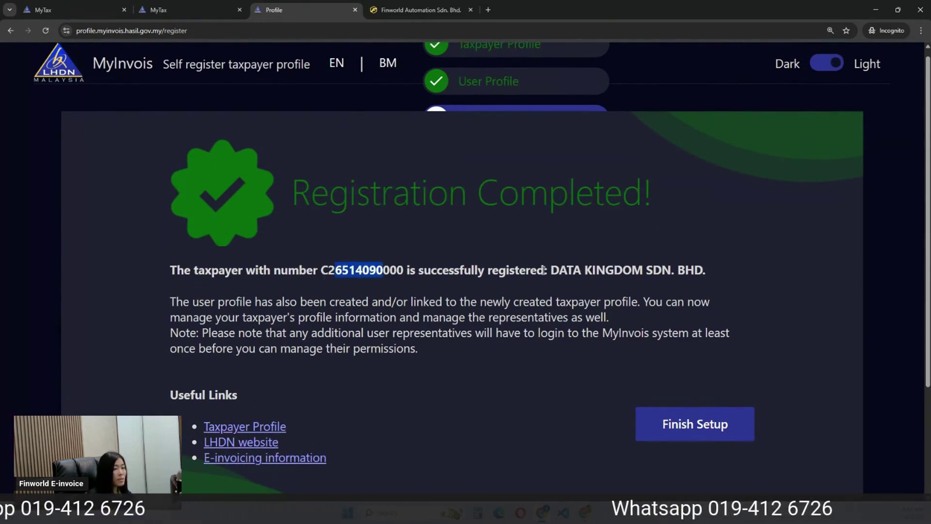
drag(566, 270, 605, 273)
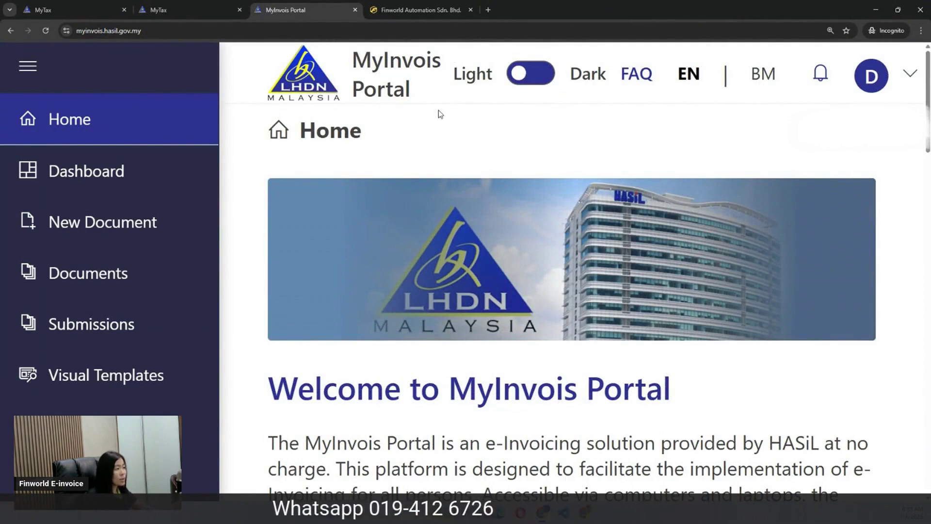
Step: Open DATA KINGDOM SDN. BHD.'s Taxpayer Profile and scroll down to its Representatives section
click(911, 77)
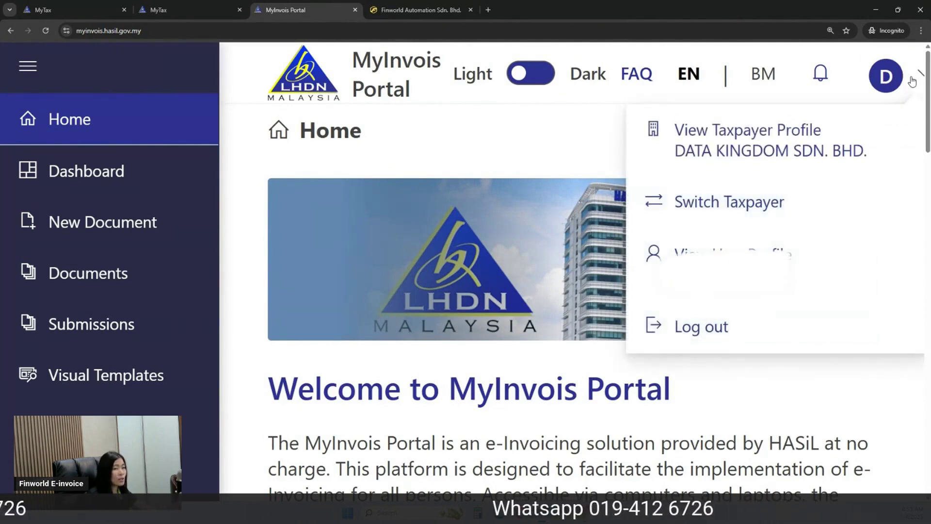
click(871, 142)
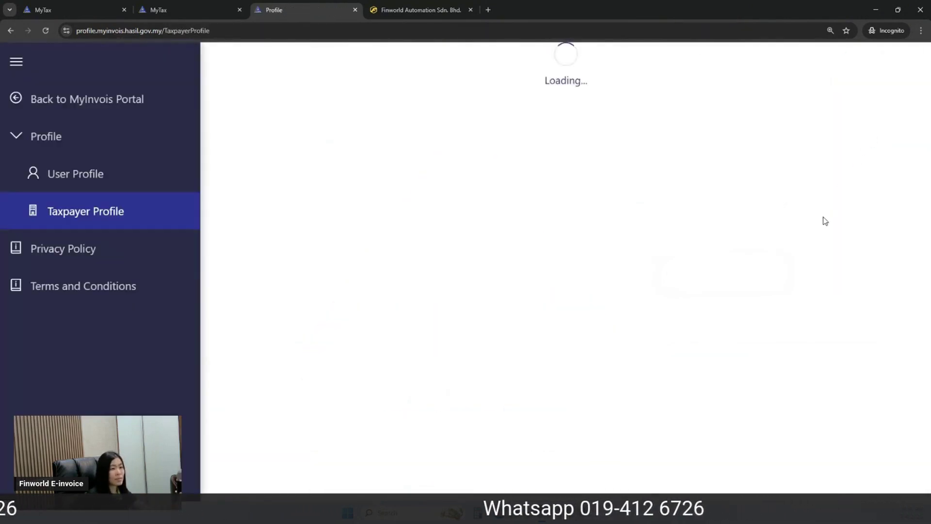
drag(597, 166, 780, 171)
scroll(762, 202, down, 1)
scroll(762, 202, down, 8)
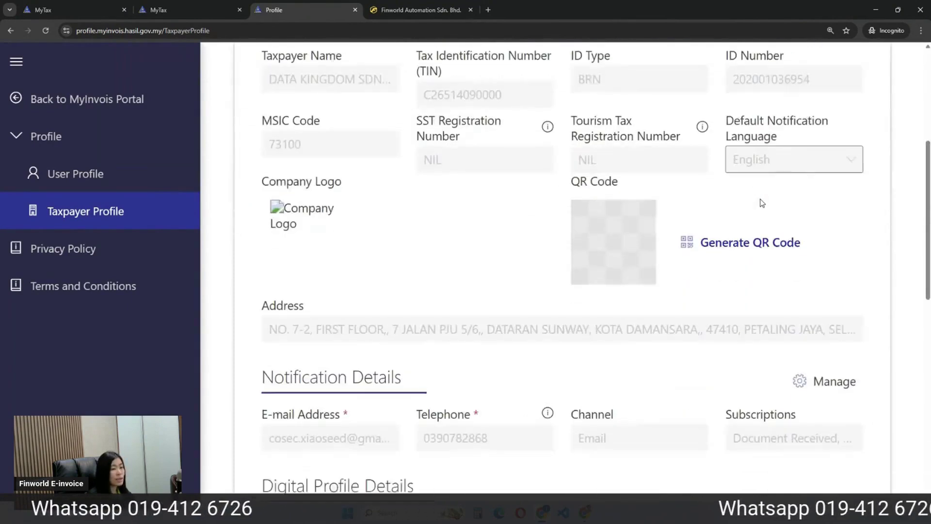
scroll(730, 324, down, 7)
scroll(730, 324, down, 2)
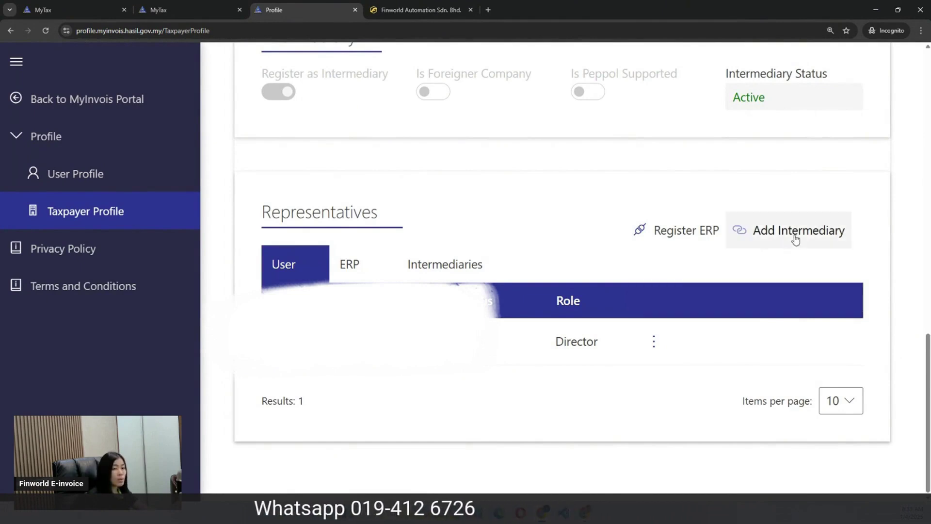
scroll(779, 297, up, 1)
scroll(750, 347, down, 6)
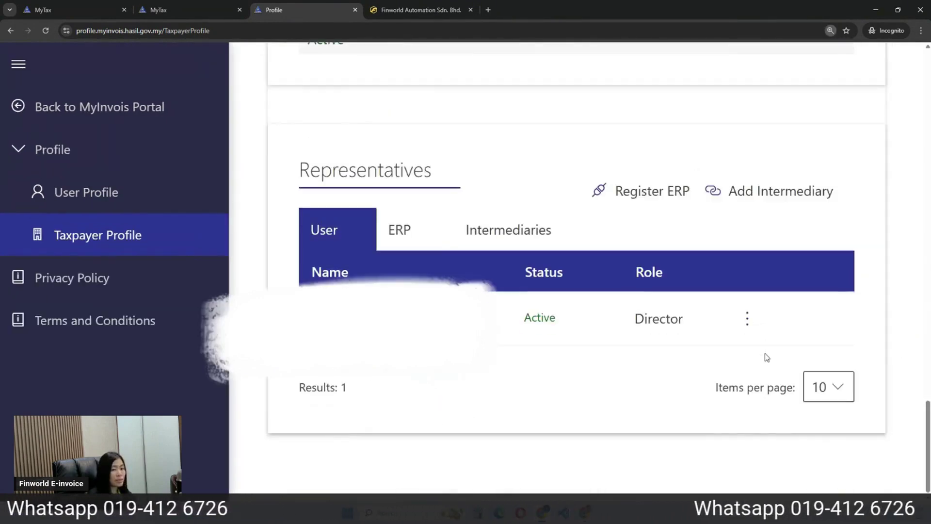
Step: Start adding an intermediary and paste in its TIN and BRN
click(778, 205)
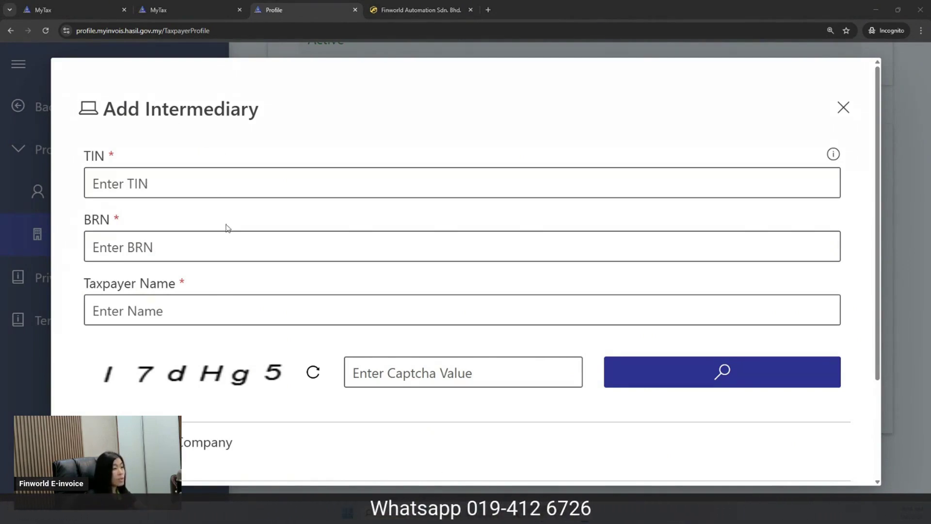
drag(151, 109, 214, 109)
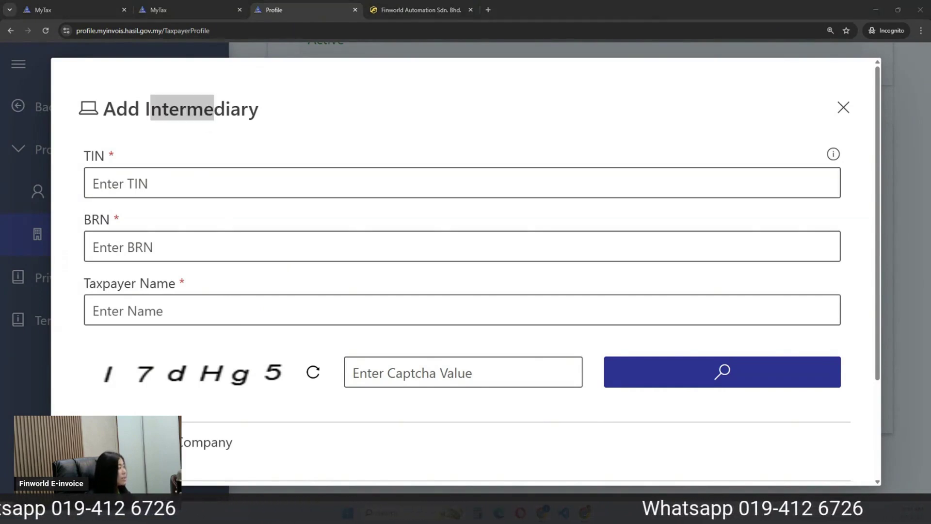
click(225, 184)
key(ctrl+v)
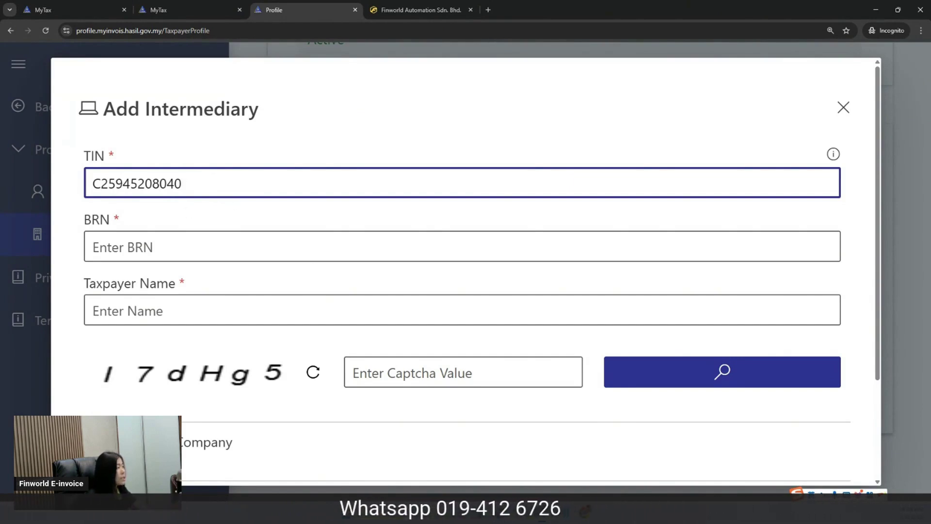
click(145, 247)
key(ctrl+v)
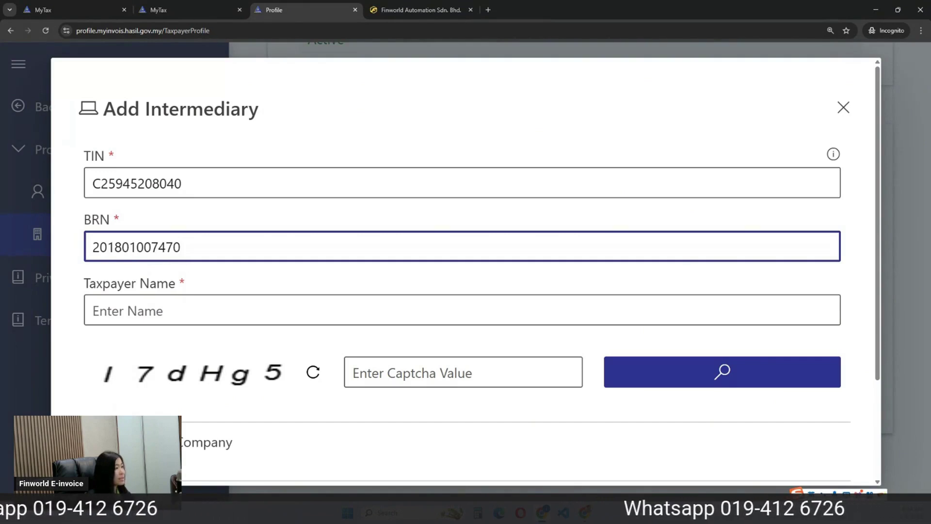
Step: Enter taxpayer name FINWORLD SOLUTION SDN. BHD. and the captcha, then search for the intermediary
click(128, 312)
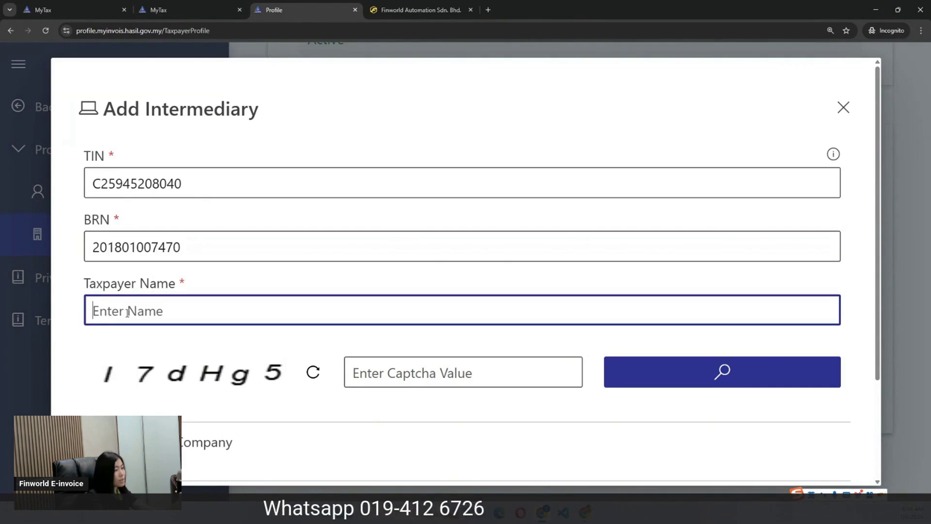
text(F)
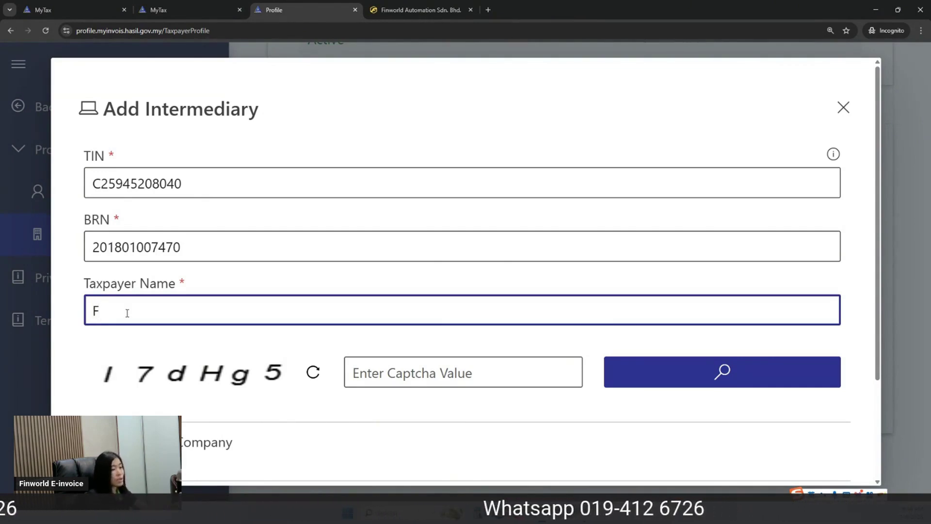
text(INWORLD SOLUTION S)
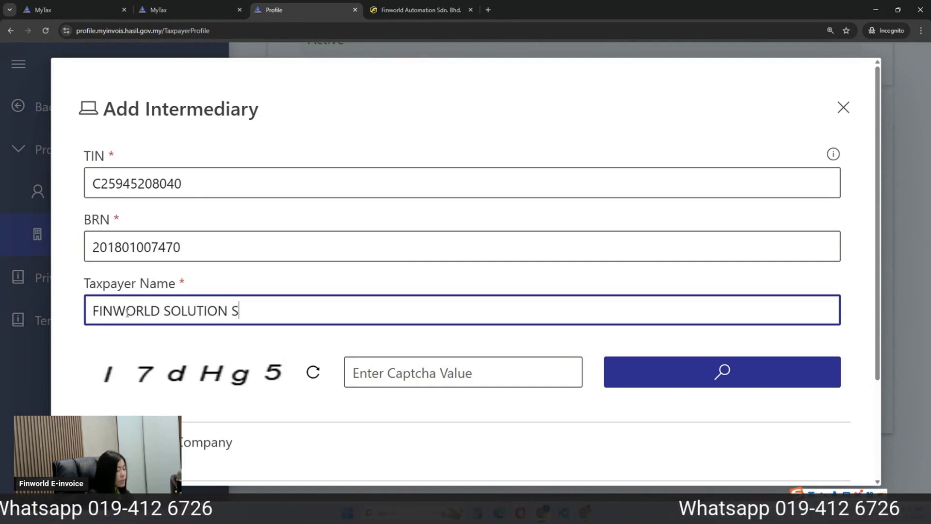
text(DN)
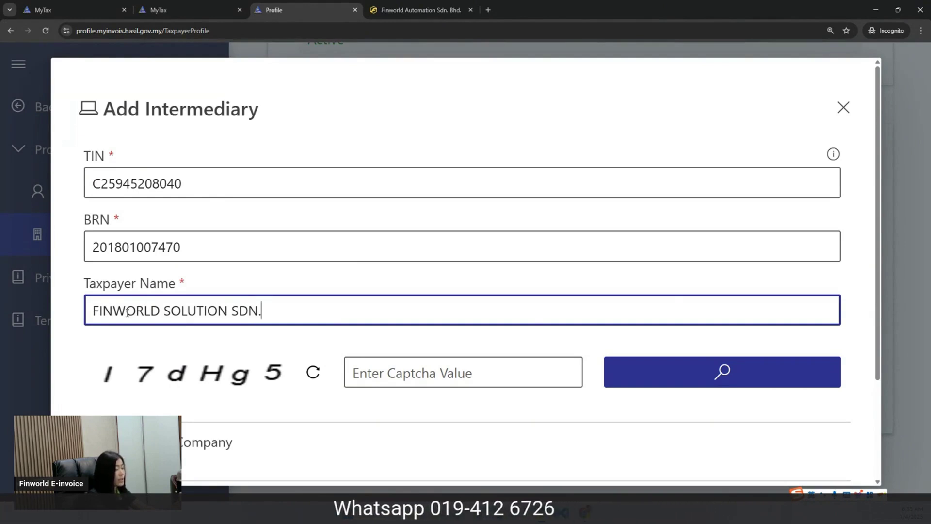
text(. BH)
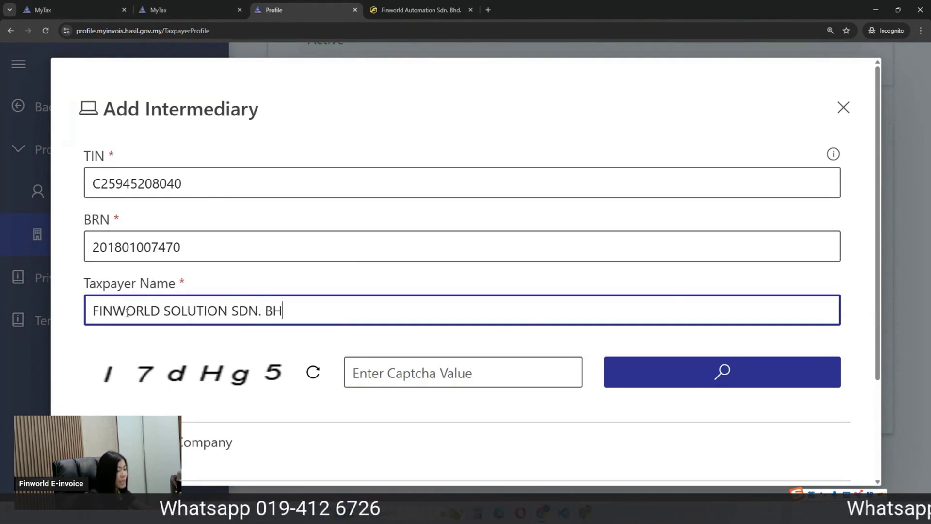
text(D.)
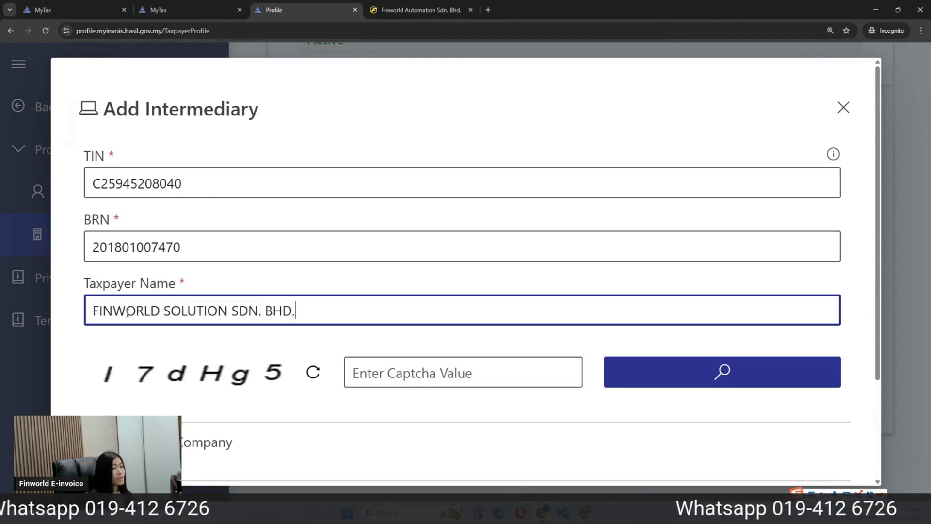
click(442, 372)
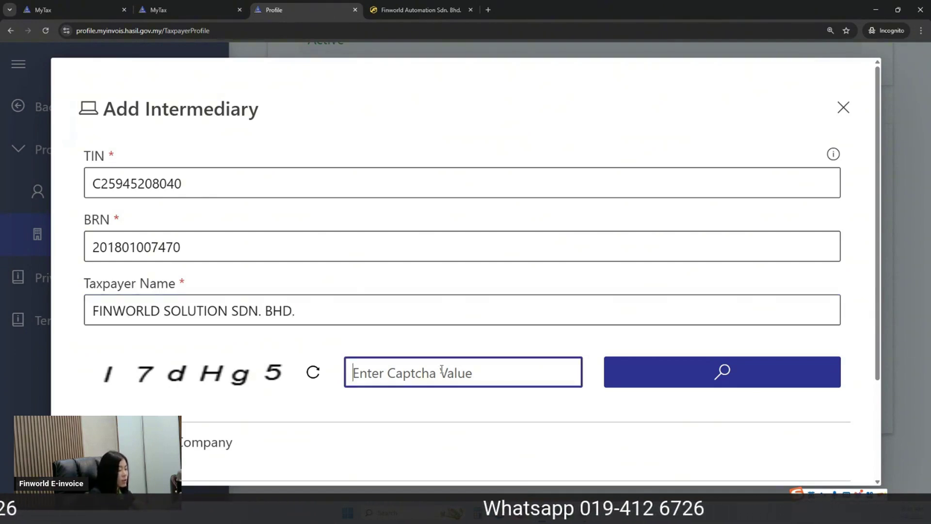
text(I7dHg5)
click(716, 372)
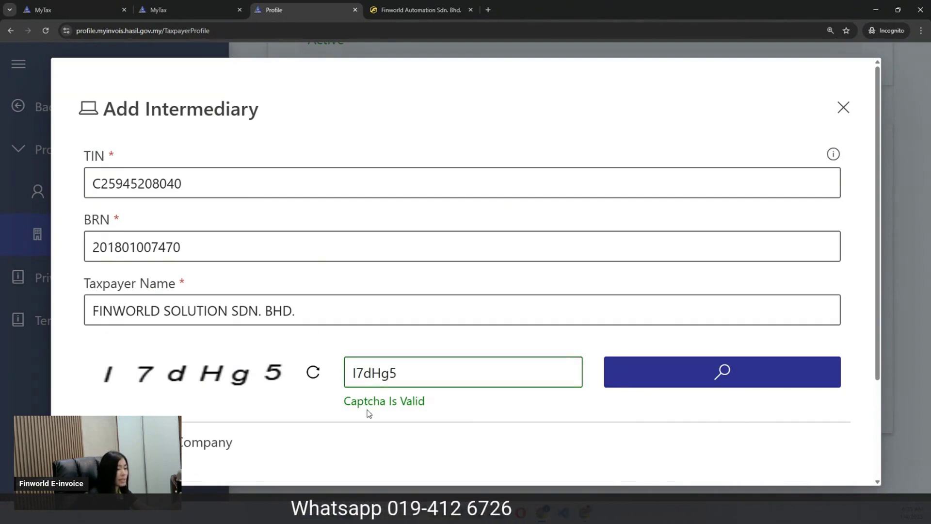
key(ctrl+minus)
key(ctrl+minus)
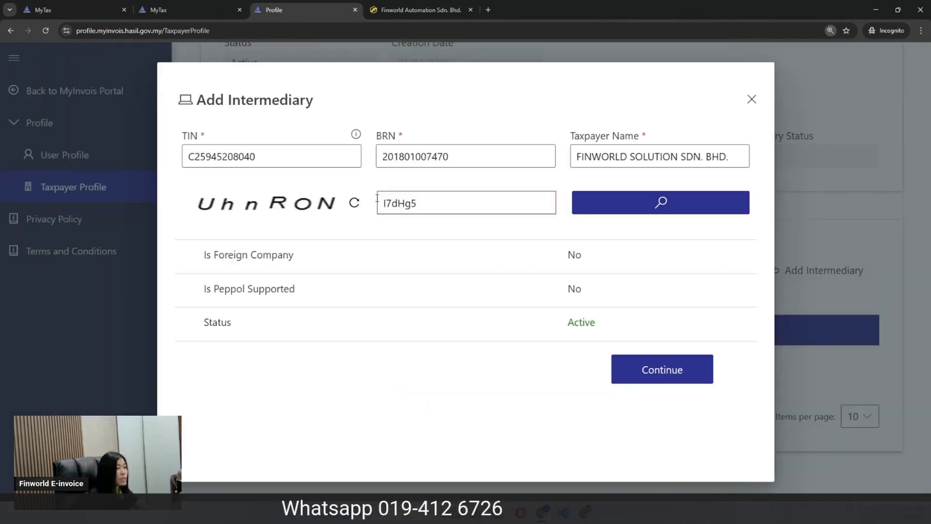
Step: Set the Finworld Solution representation period from 01/04/2025 to 30/04/2030
click(657, 371)
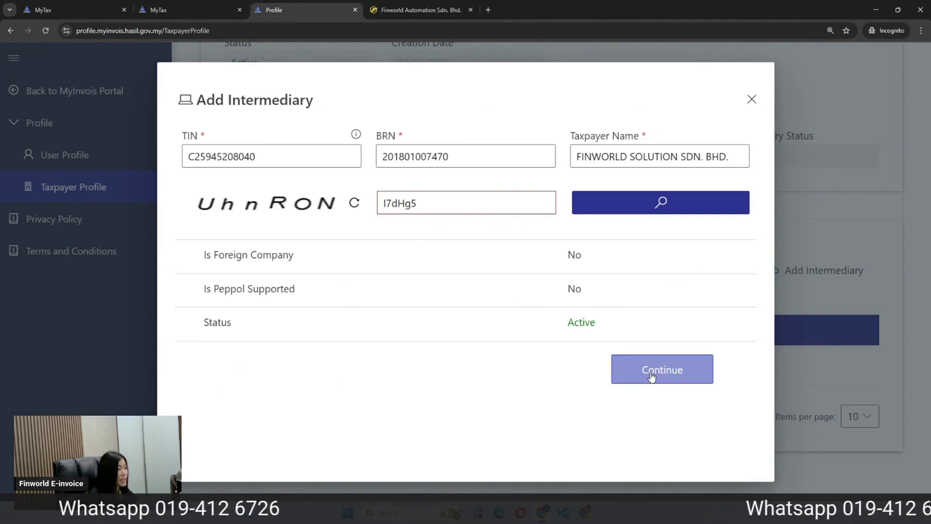
key(ctrl+plus)
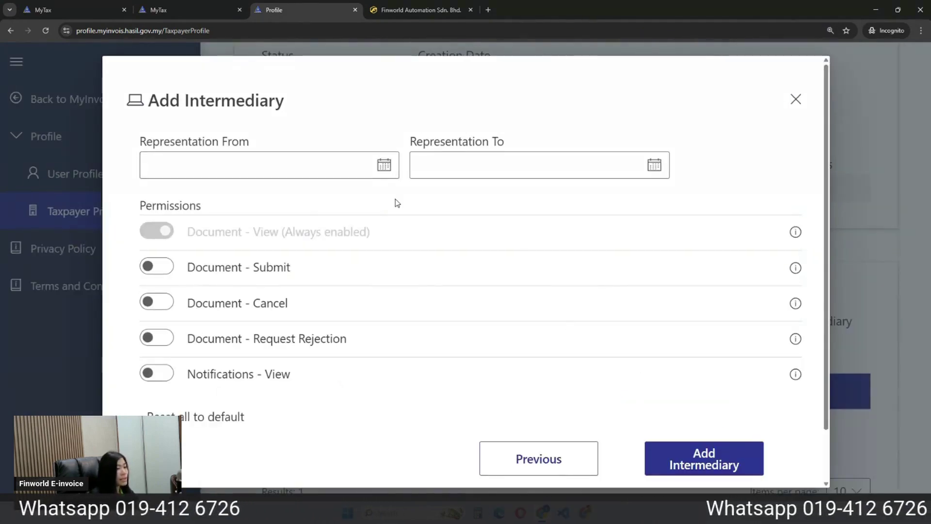
click(384, 165)
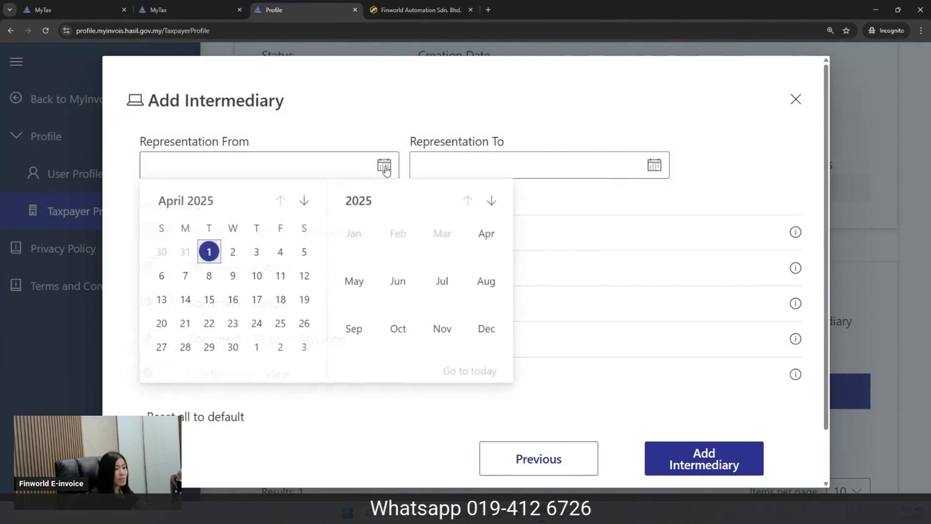
click(209, 251)
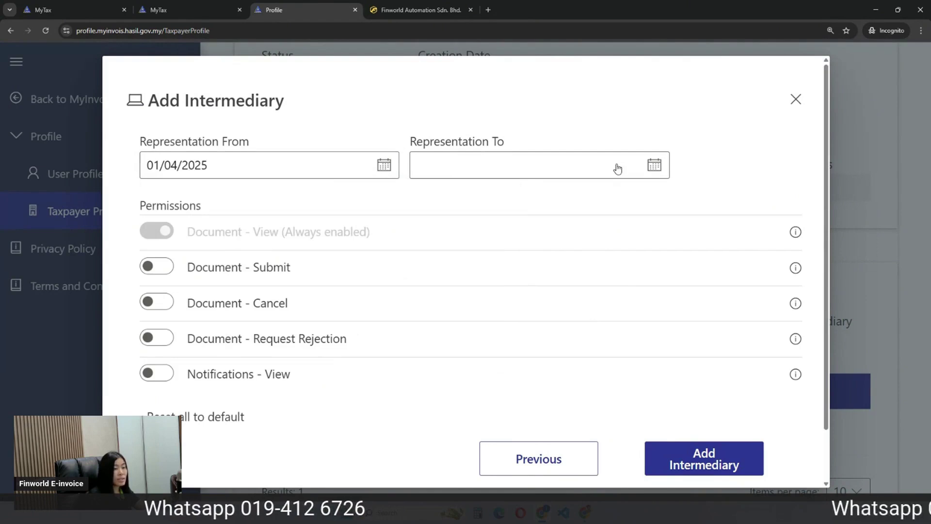
click(654, 165)
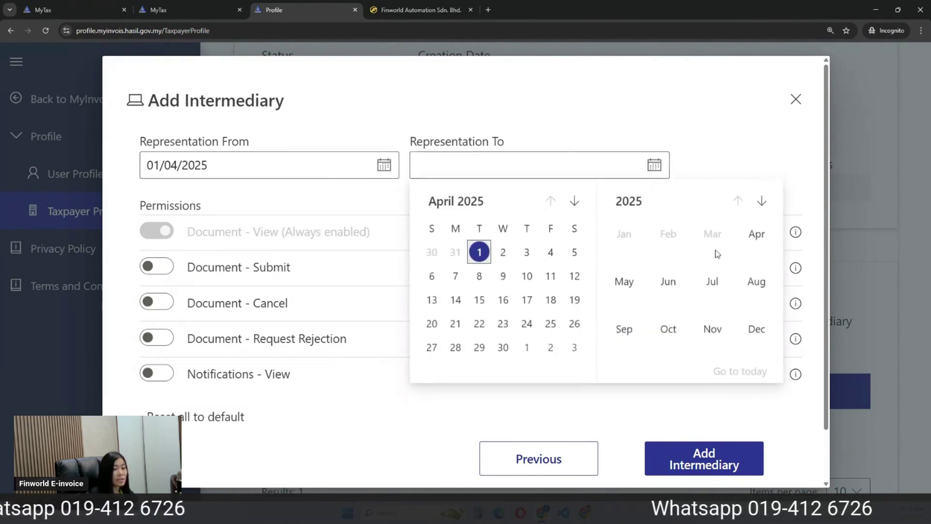
click(639, 204)
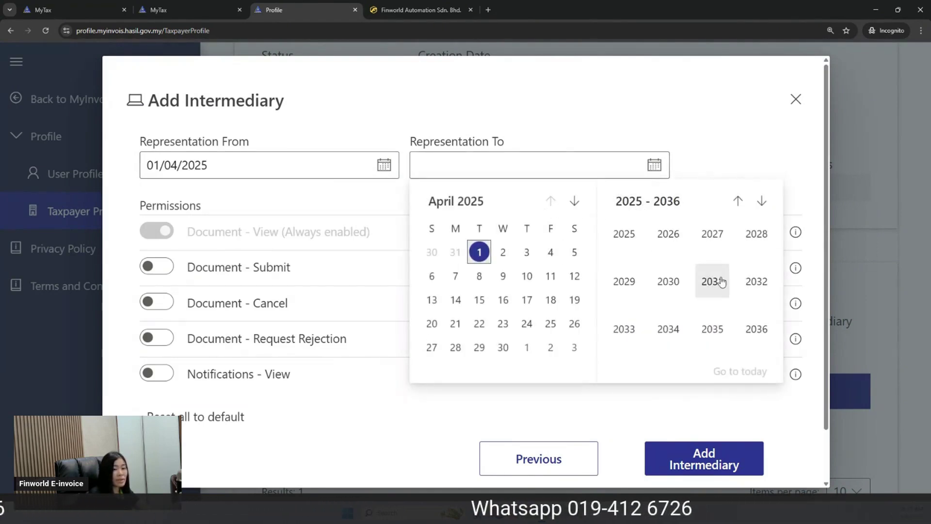
click(669, 286)
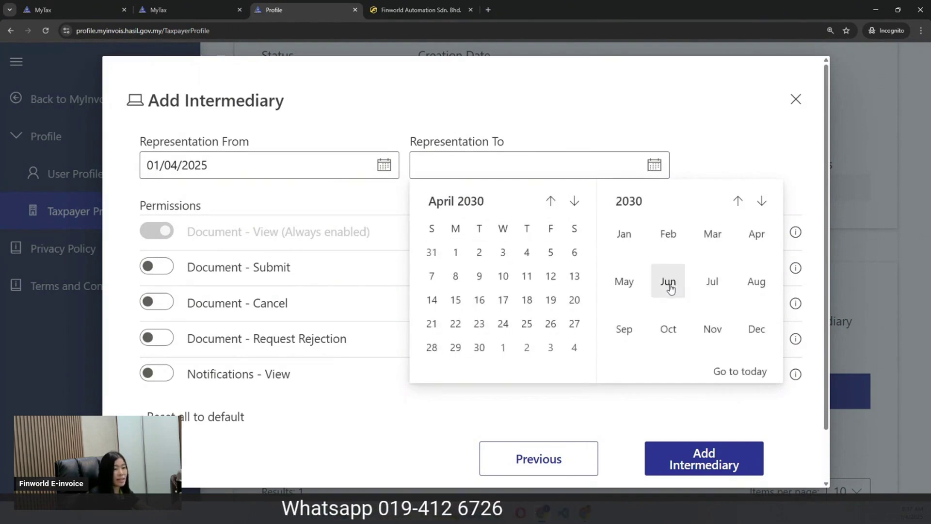
click(480, 348)
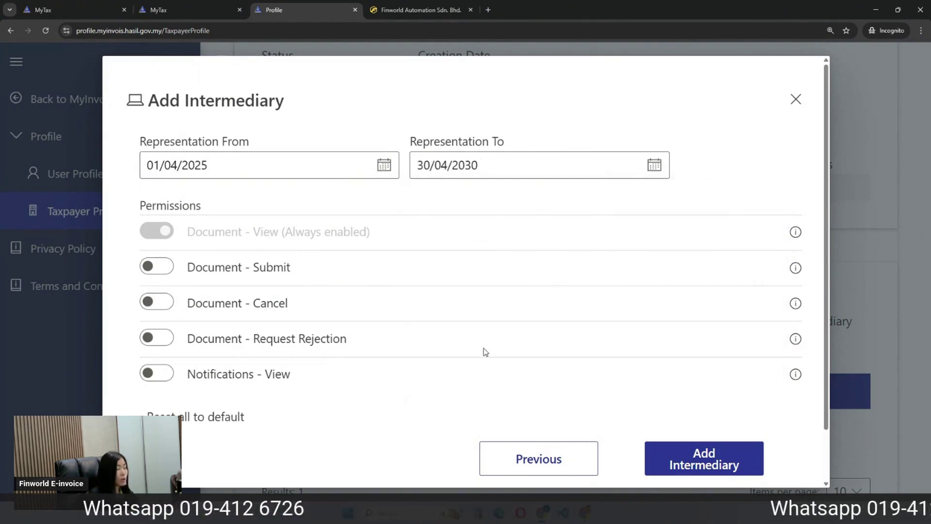
Step: Grant the submit, cancel, rejection-request and notification permissions, then save the intermediary
scroll(418, 270, down, 1)
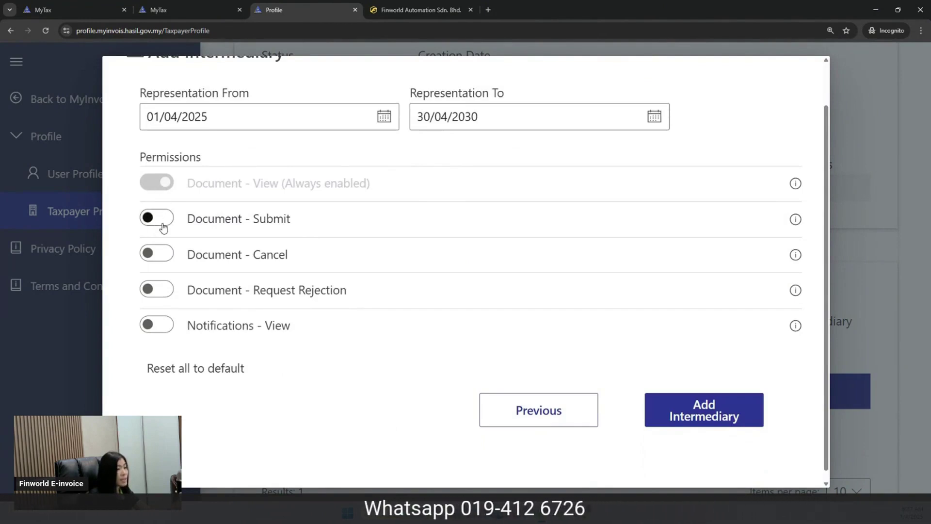
click(165, 259)
click(162, 294)
click(166, 329)
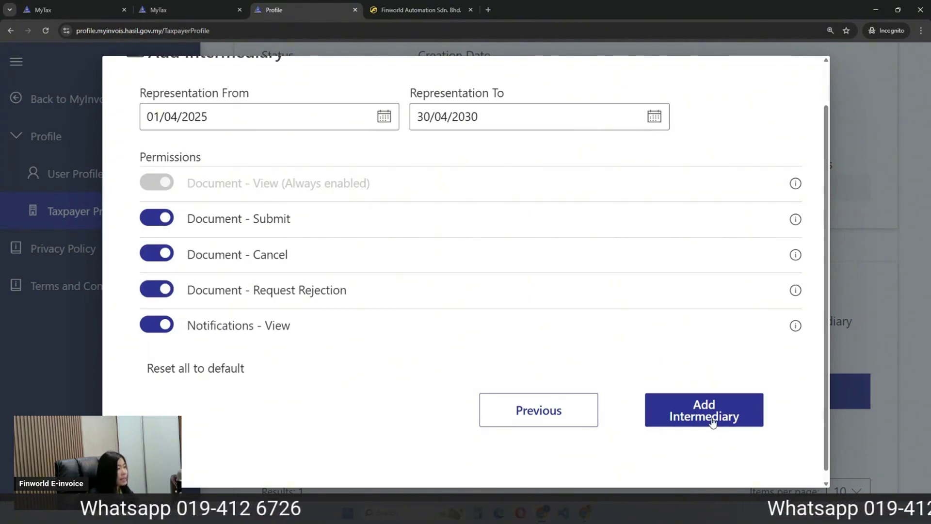
click(750, 426)
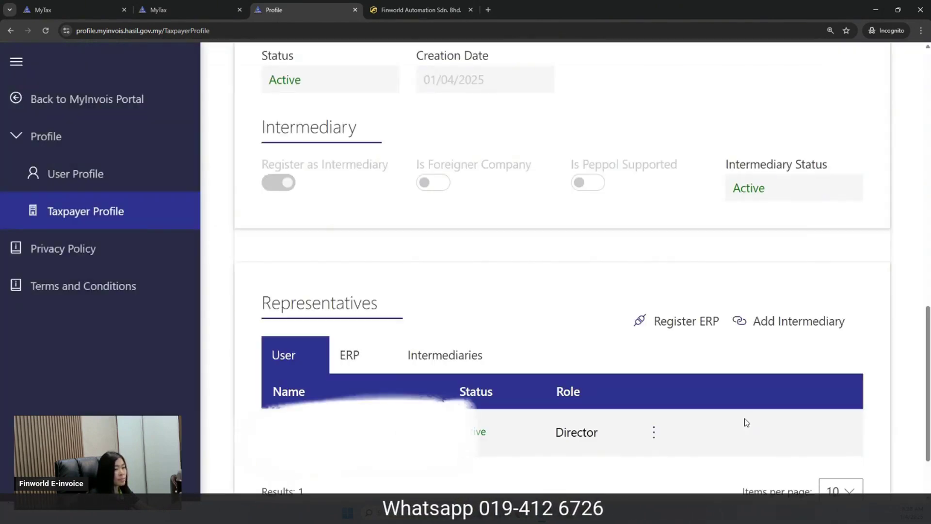
Step: Confirm the Intermediaries list shows FINWORLD SOLUTION SDN. BHD. as Active, appointed 1/4/2025–30/4/2030
click(456, 357)
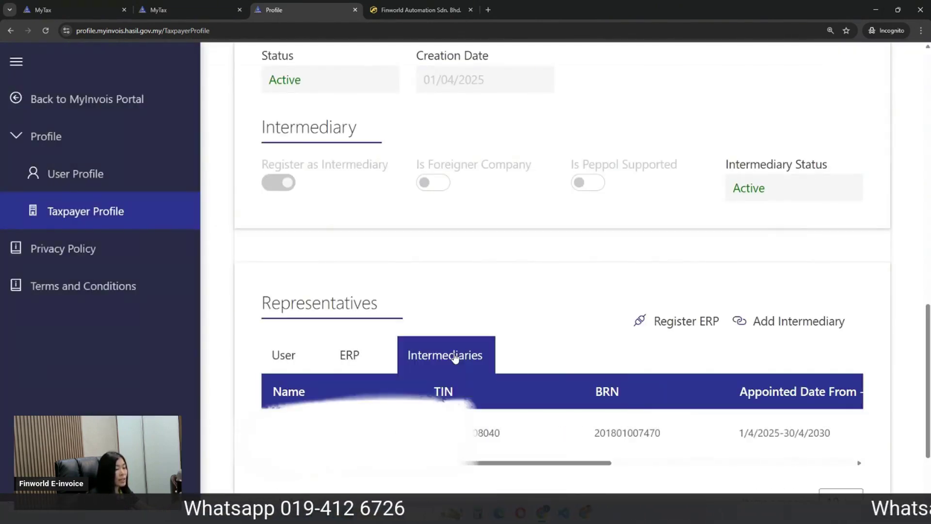
scroll(454, 358, down, 2)
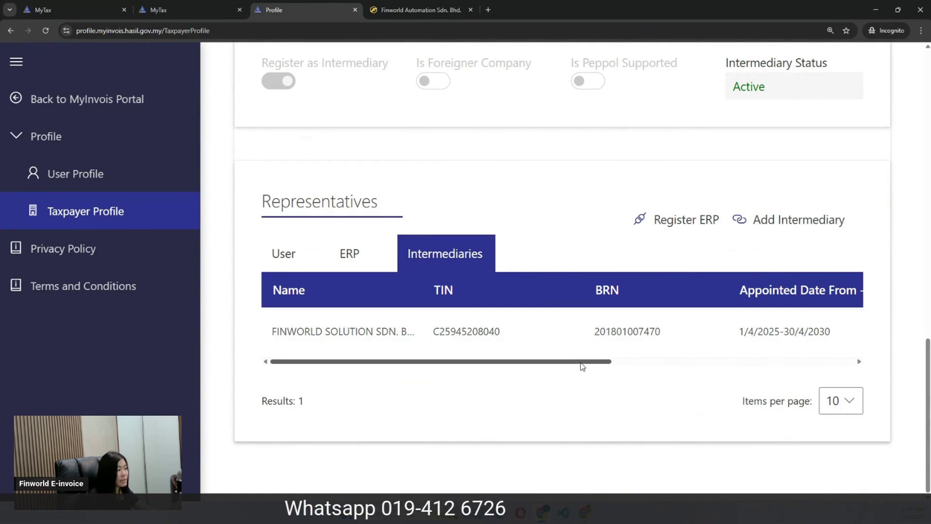
drag(585, 365, 793, 360)
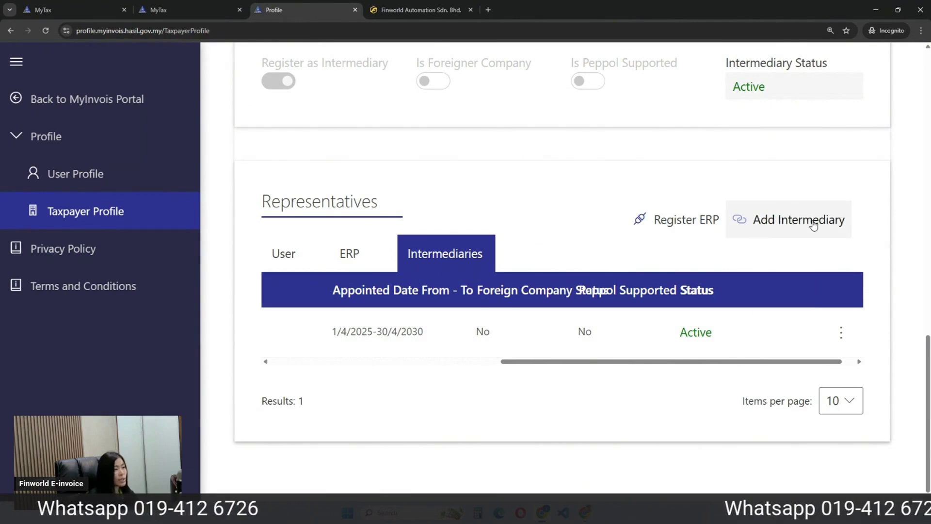
scroll(690, 374, left, 1)
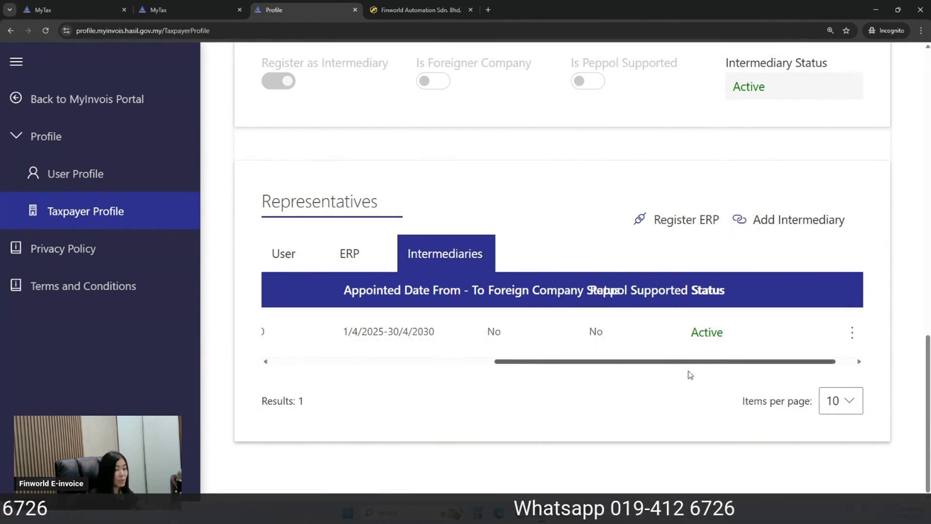
scroll(690, 373, left, 8)
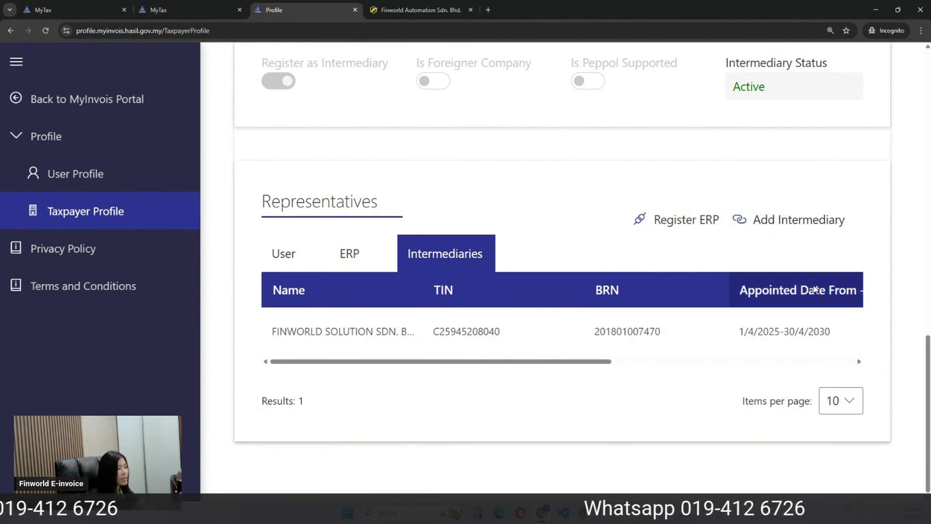
Step: Start a second intermediary, pasting its TIN and BRN and naming it FINWORLD ADVISORS SDN. BHD
click(806, 225)
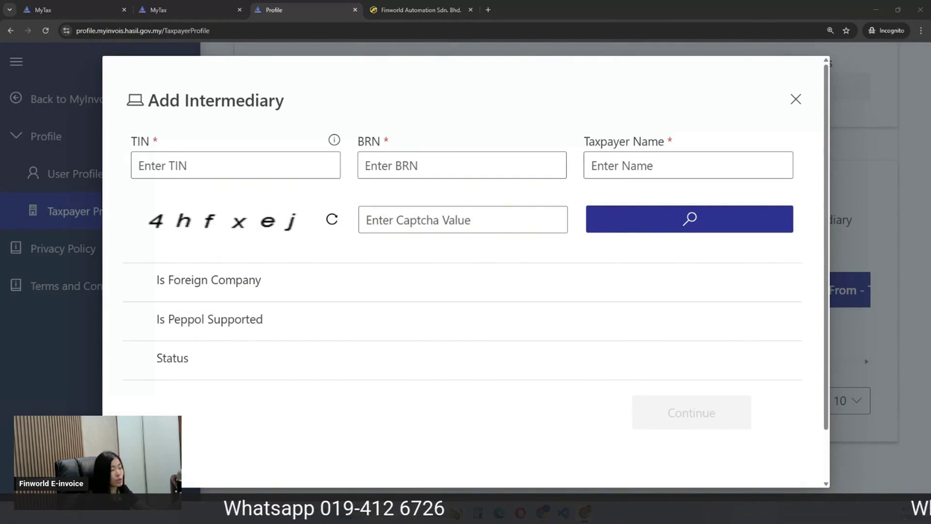
click(180, 169)
key(ctrl+v)
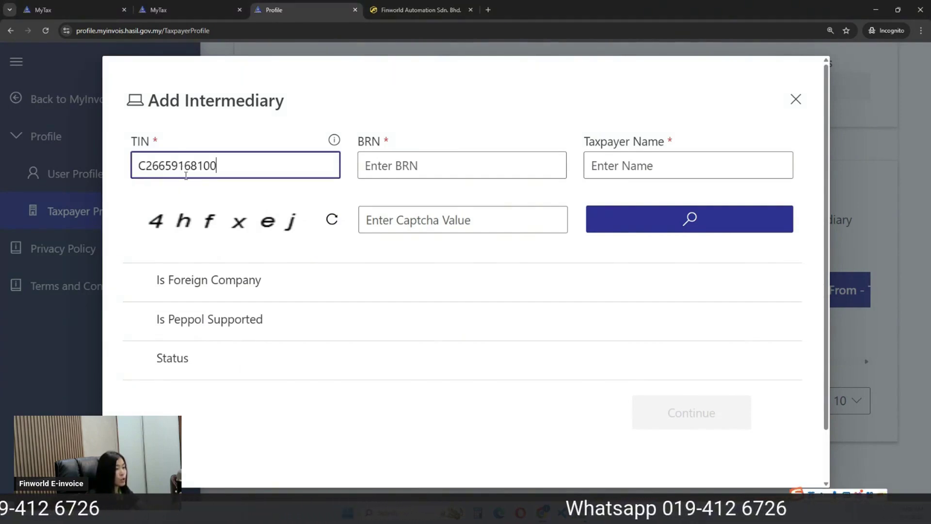
key(ctrl+plus)
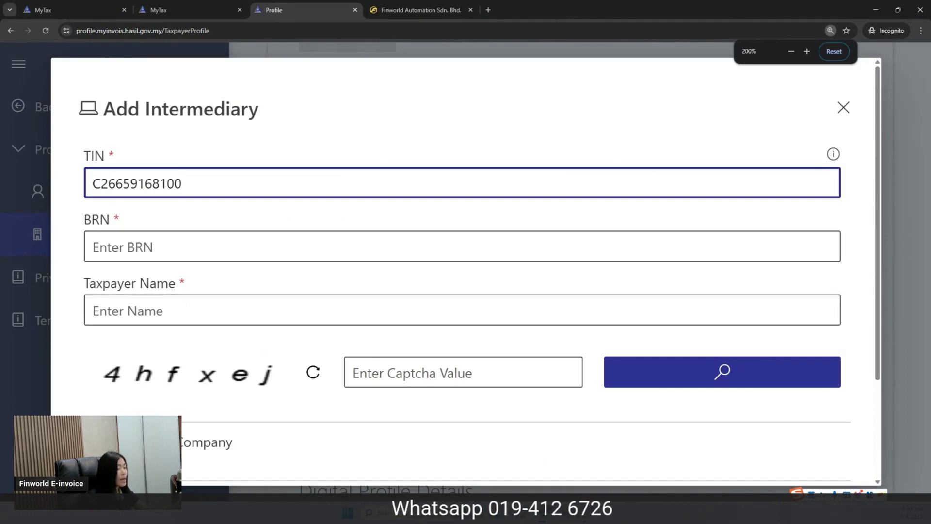
click(104, 254)
key(ctrl+v)
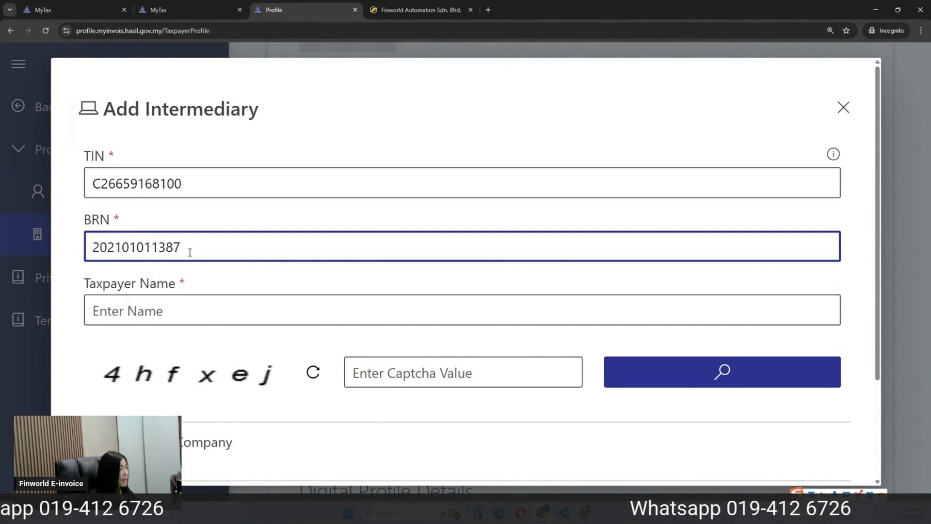
click(144, 312)
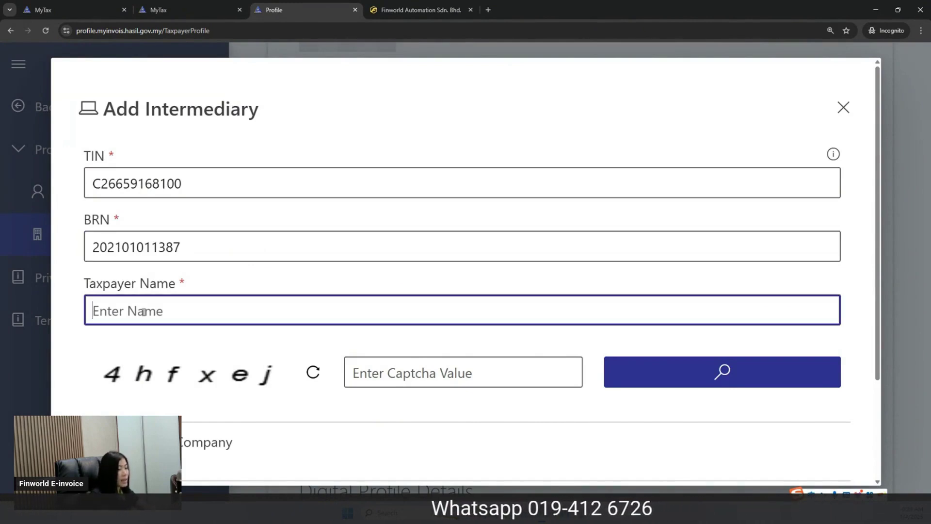
text(FINWORLD ADVISORS SDN.)
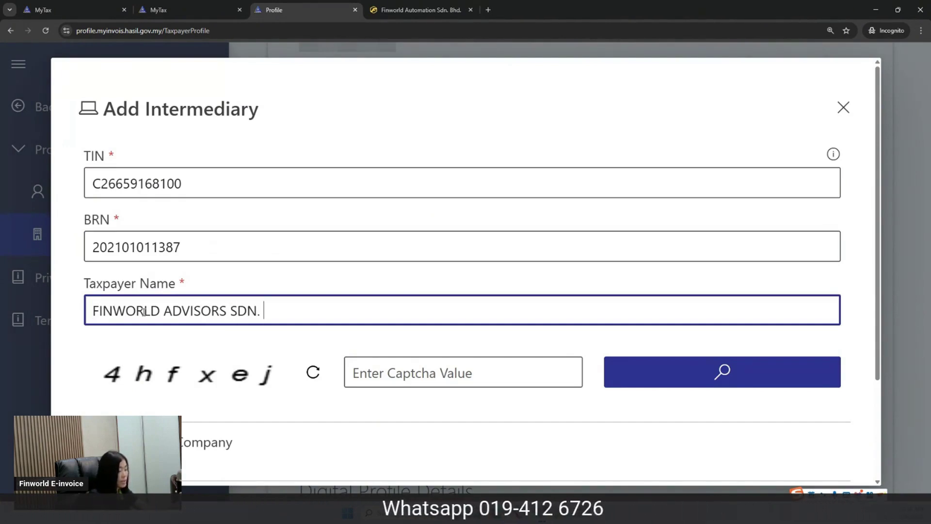
text( BHD.)
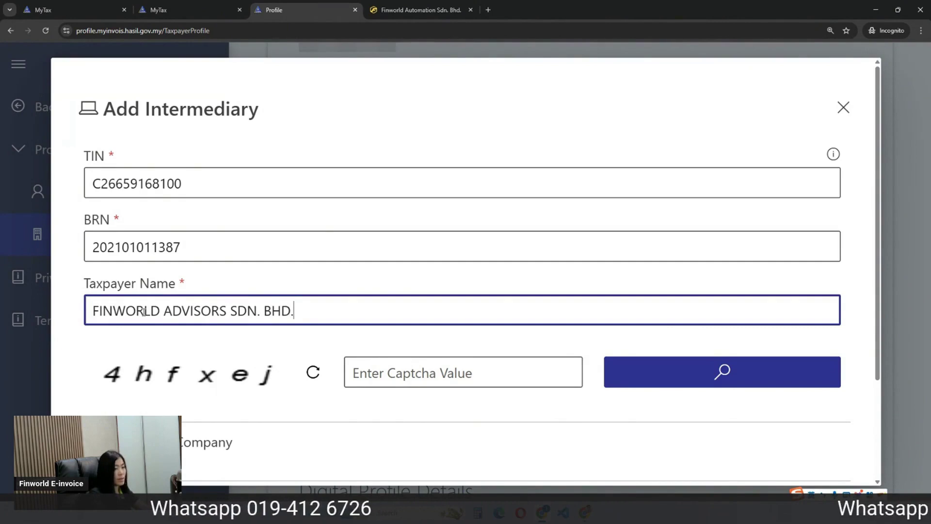
Step: Enter the captcha, verify the taxpayer lookup, and continue to the appointment details
click(430, 371)
scroll(429, 371, down, 2)
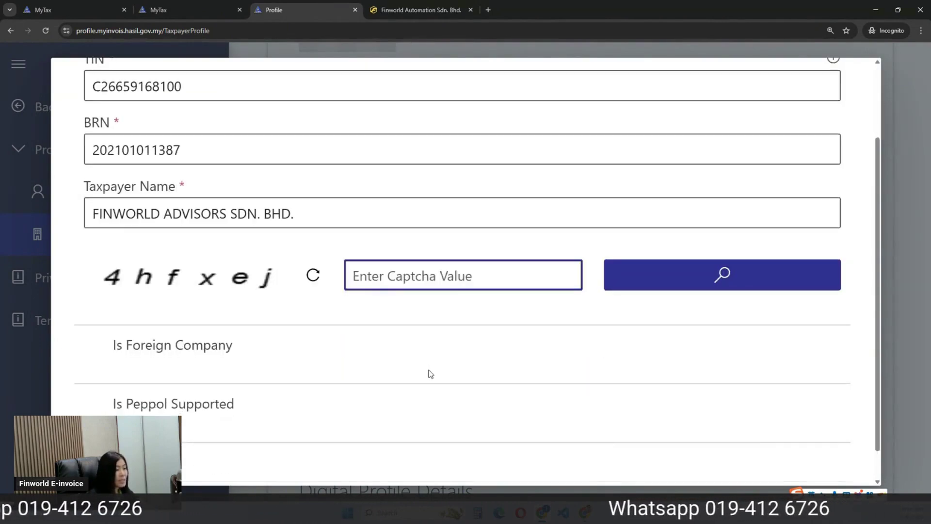
text(4hf)
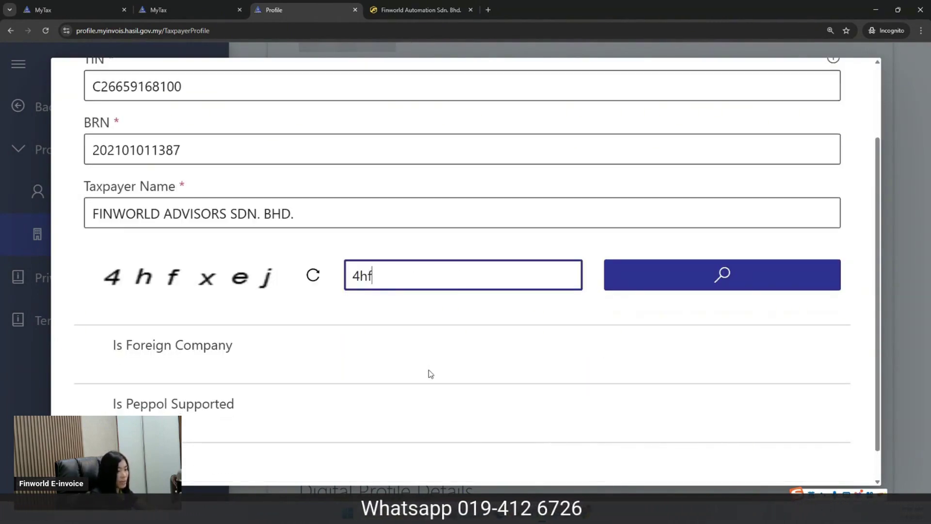
click(717, 273)
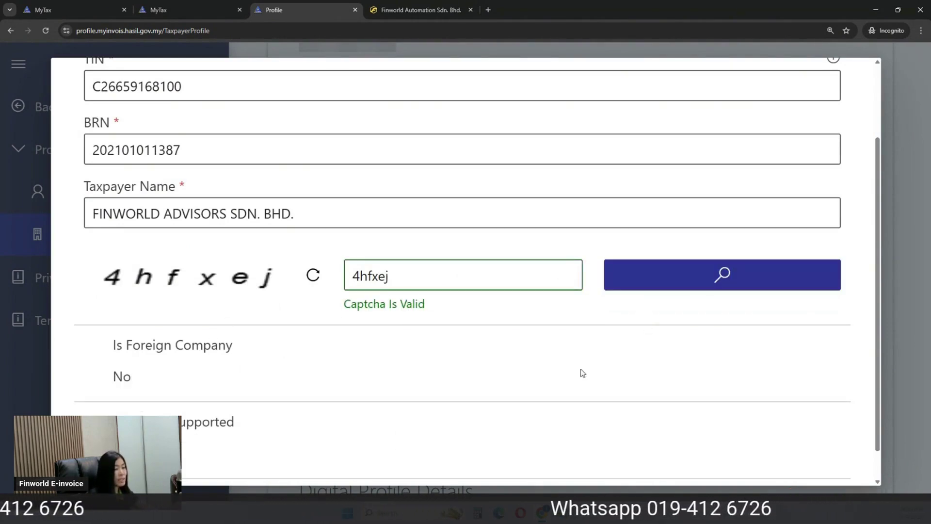
scroll(624, 380, down, 1)
key(ctrl+minus)
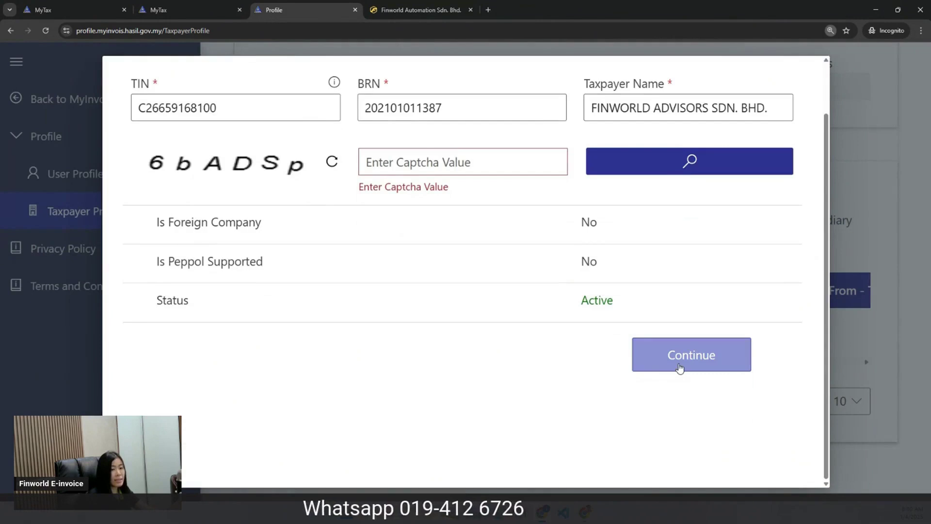
click(680, 368)
Step: Set FINWORLD ADVISORS' representation period from 01/04/2025 to 30/04/2030
scroll(676, 367, up, 2)
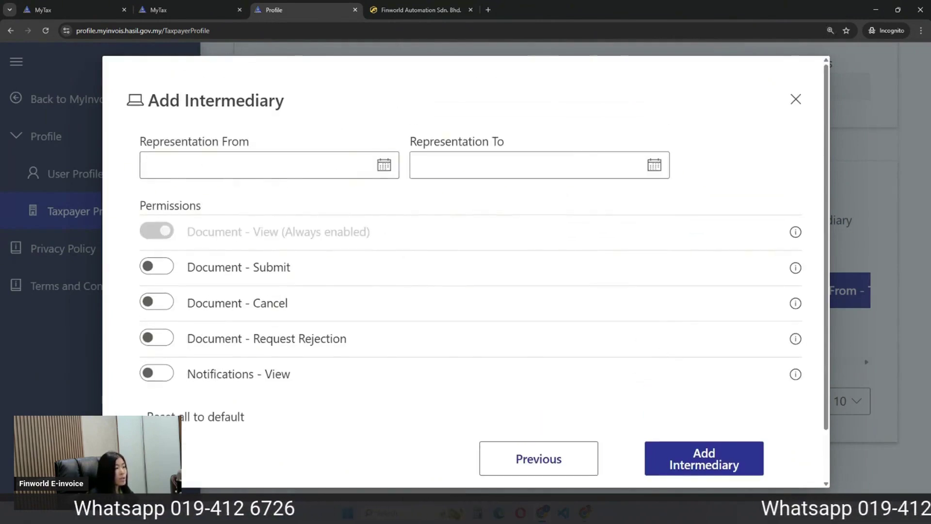
click(384, 164)
click(210, 252)
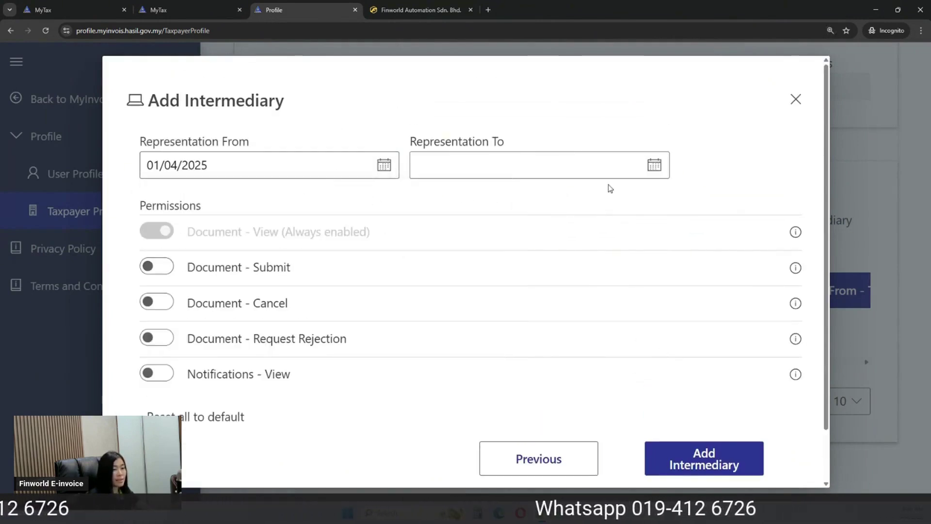
click(645, 166)
click(650, 201)
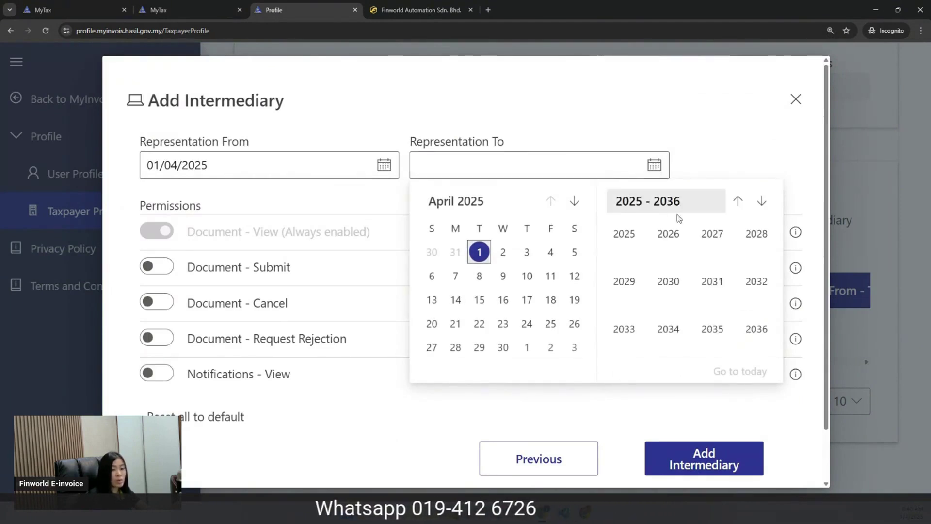
click(677, 286)
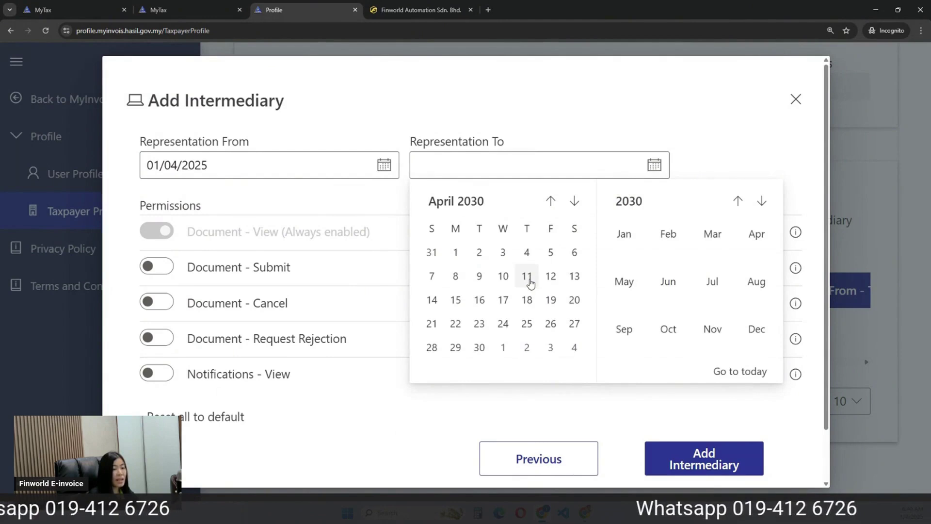
click(481, 348)
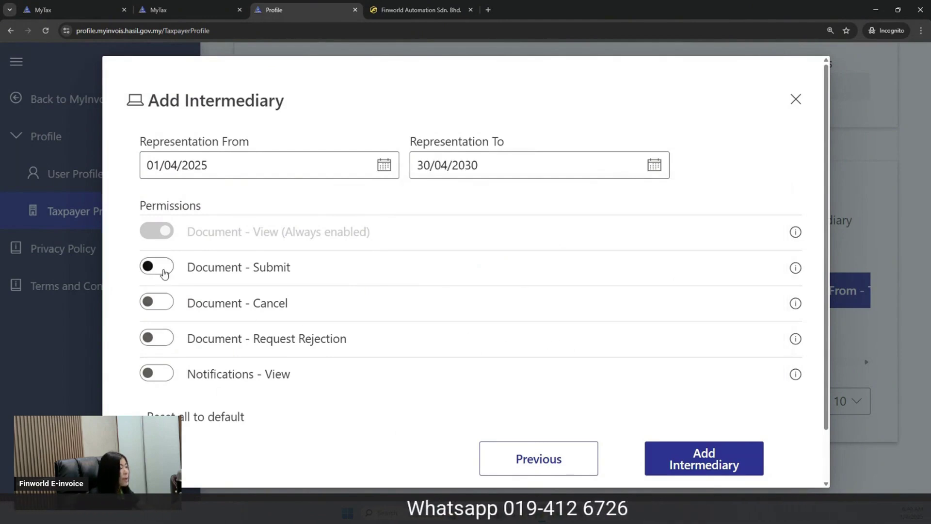
Step: Grant the submit, cancel, rejection and notification permissions and add FINWORLD ADVISORS as intermediary
click(156, 302)
click(156, 337)
click(156, 373)
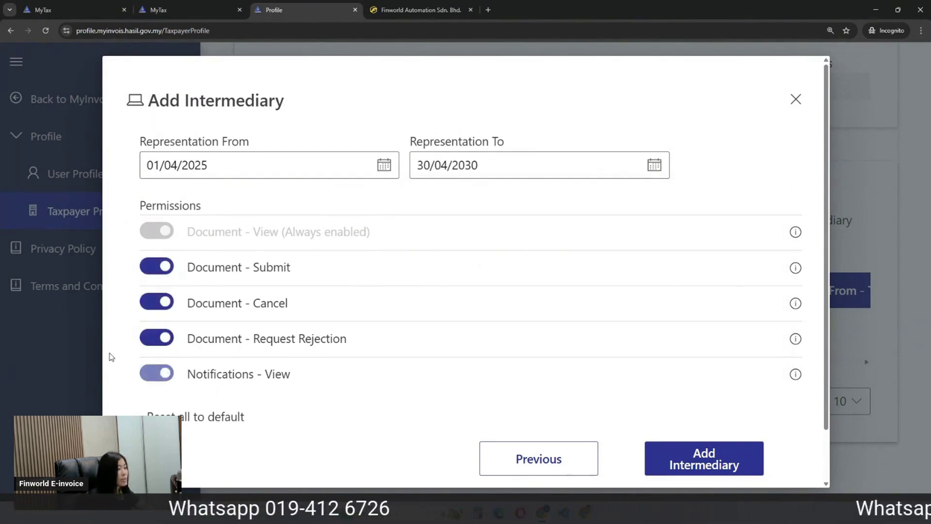
scroll(461, 388, down, 1)
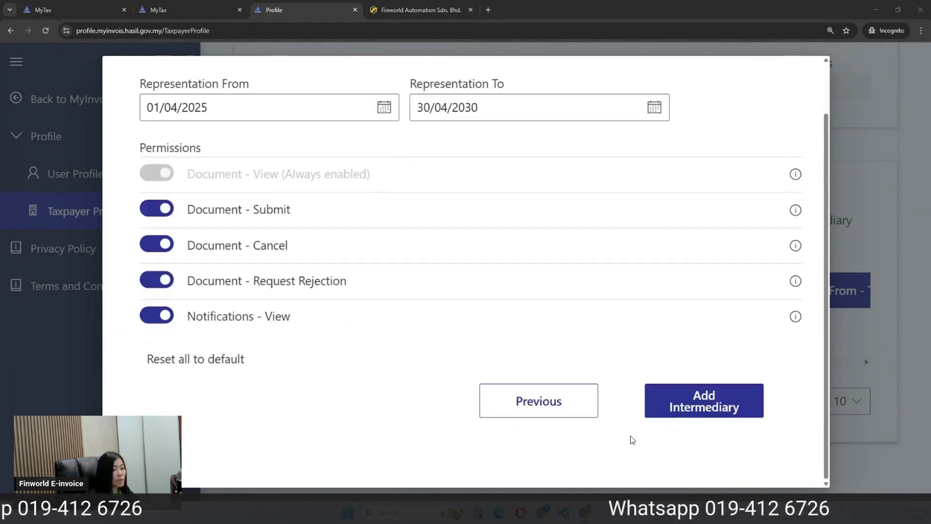
click(748, 407)
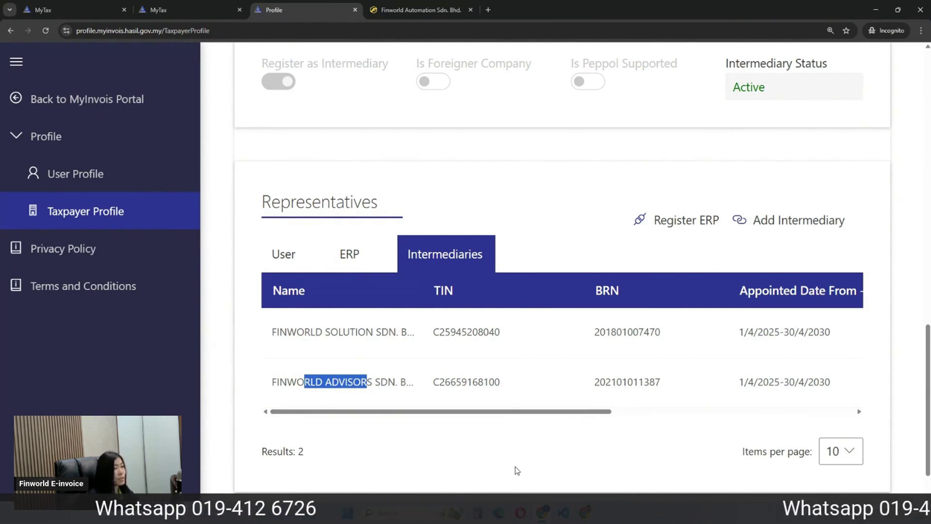
click(415, 6)
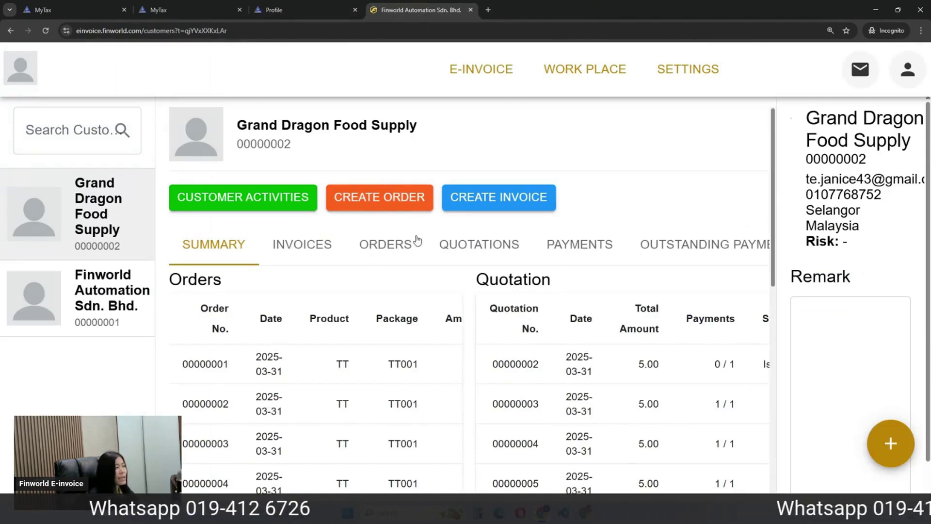
Step: Go to SETTINGS > E-Invoice Settings, showing Use Intermediary Yes and version v1.1
click(686, 76)
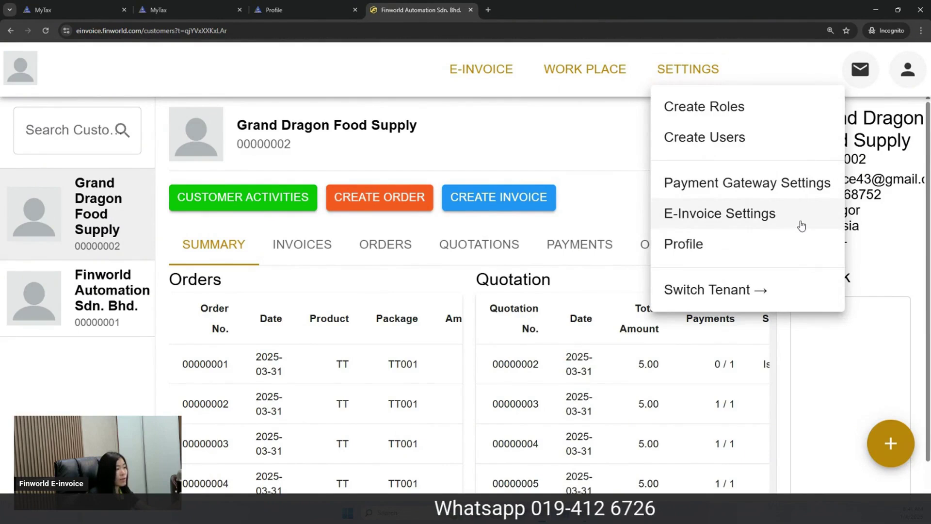
key(ctrl+plus)
key(ctrl+plus)
key(ctrl+plus)
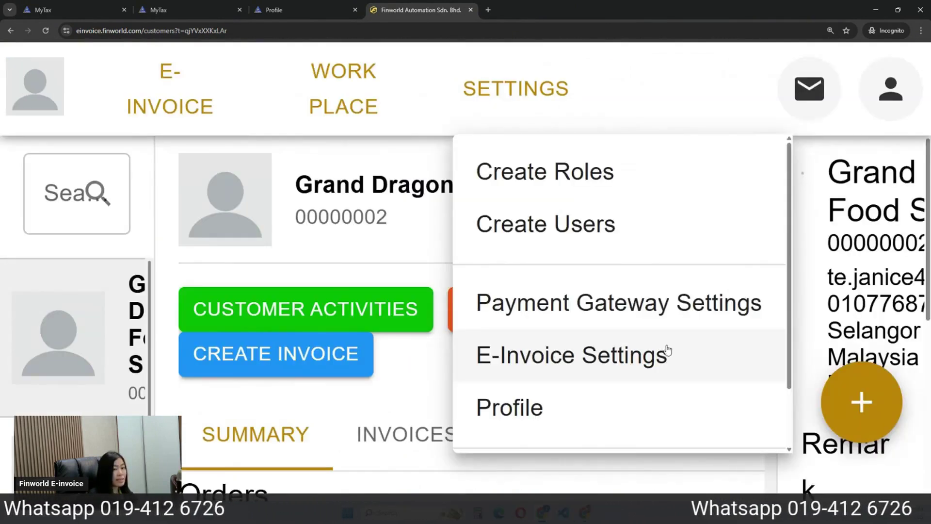
click(696, 358)
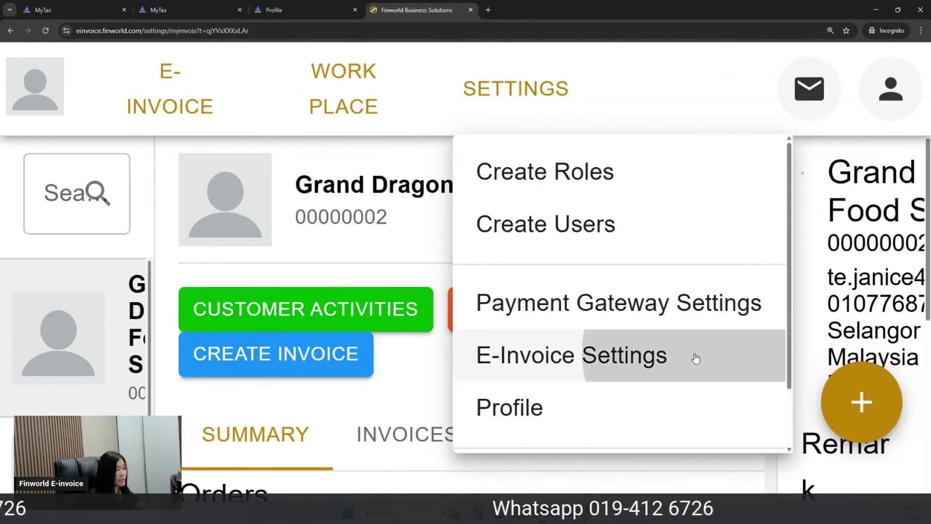
key(ctrl+minus)
key(ctrl+minus)
key(ctrl+minus)
key(ctrl+plus)
key(ctrl+plus)
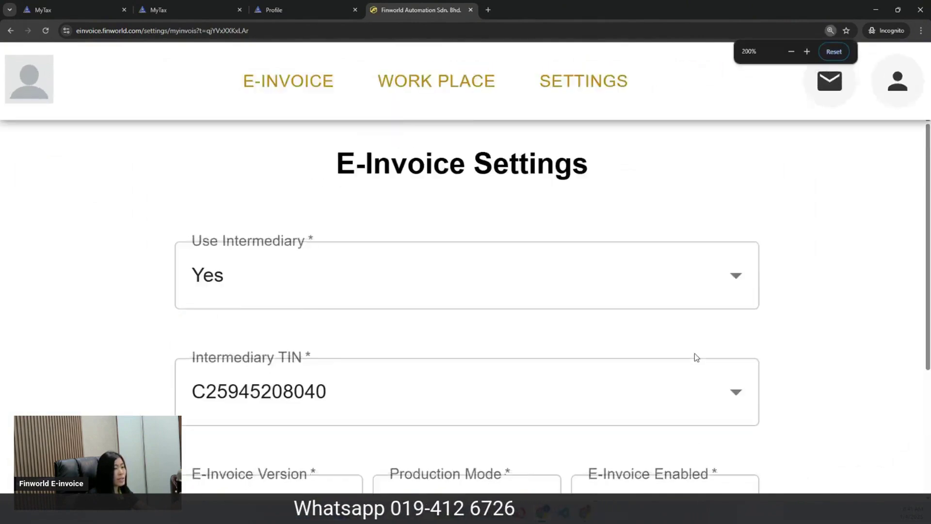
key(ctrl+minus)
key(ctrl+minus)
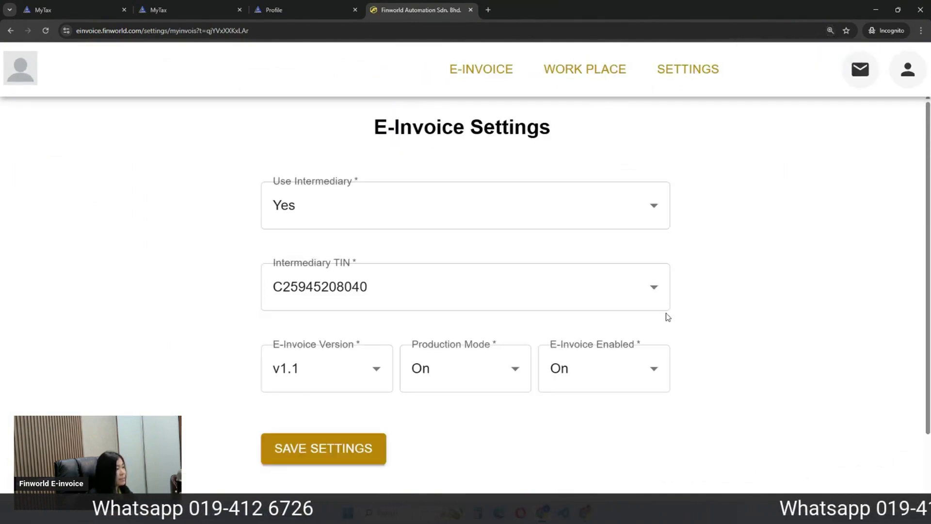
key(ctrl+plus)
key(ctrl+plus)
scroll(666, 311, down, 3)
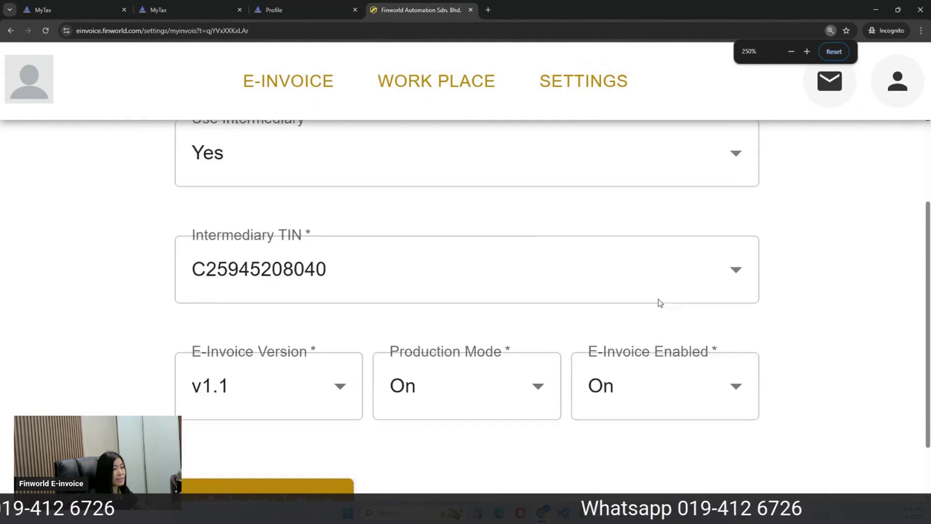
scroll(148, 200, up, 2)
click(291, 235)
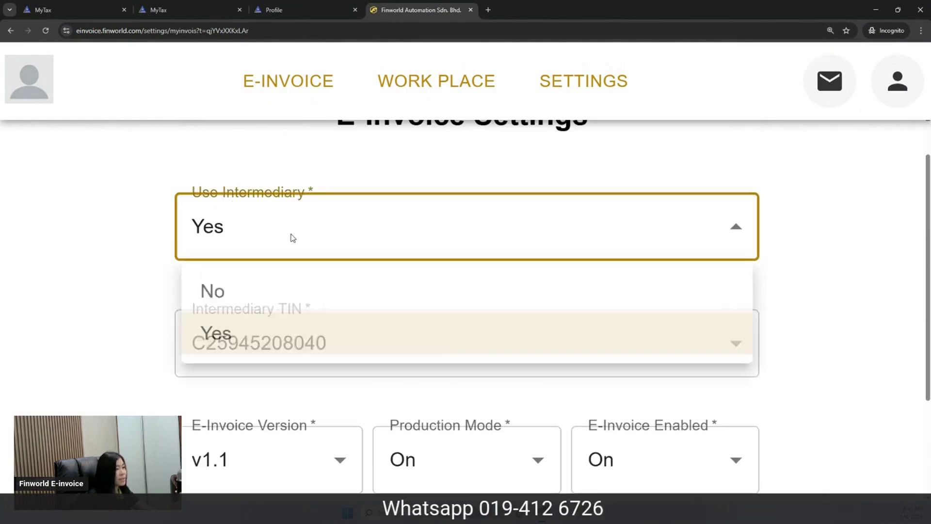
click(292, 346)
click(110, 287)
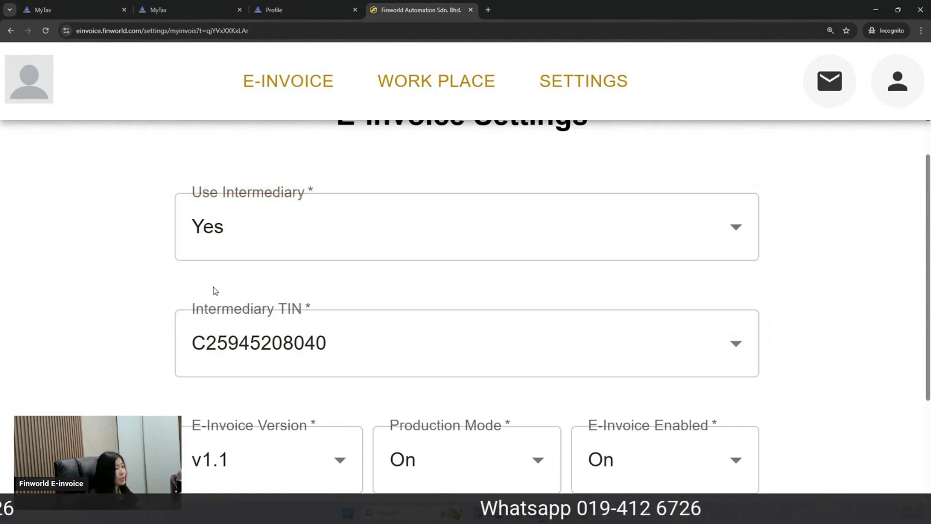
scroll(215, 290, down, 2)
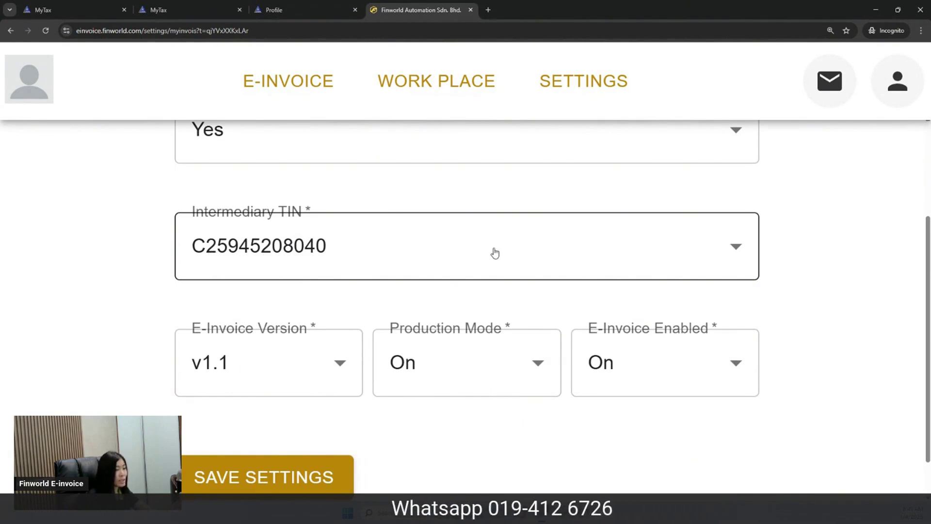
click(735, 250)
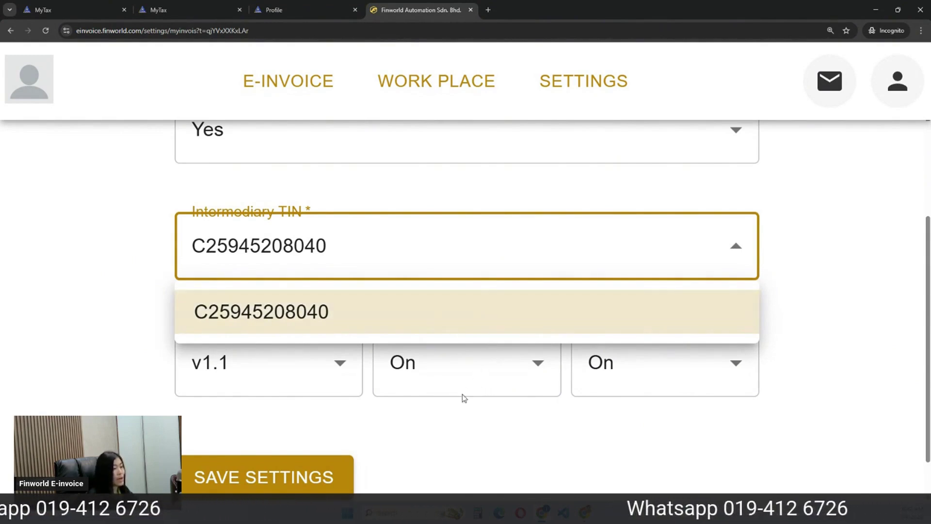
click(473, 409)
scroll(494, 398, down, 1)
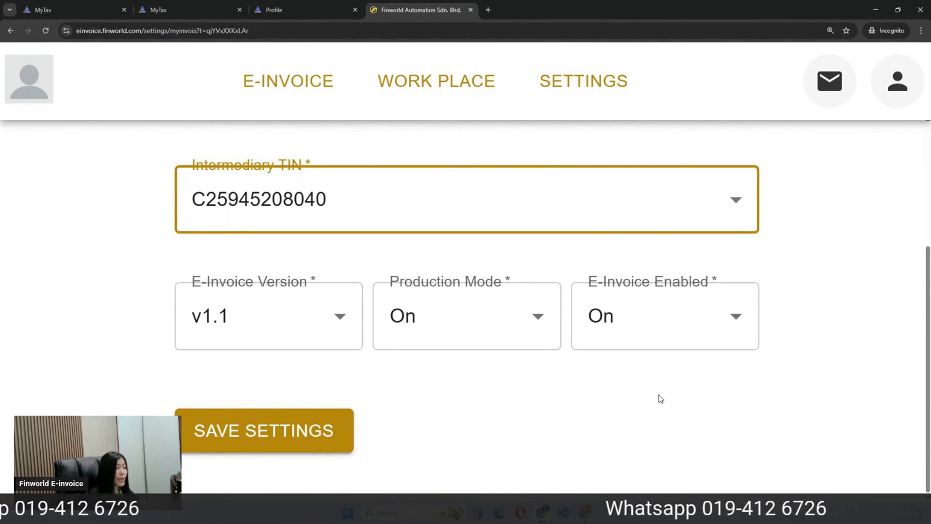
Step: Keep version v1.1, Production Mode On and E-Invoice Enabled On, and save the settings
click(324, 330)
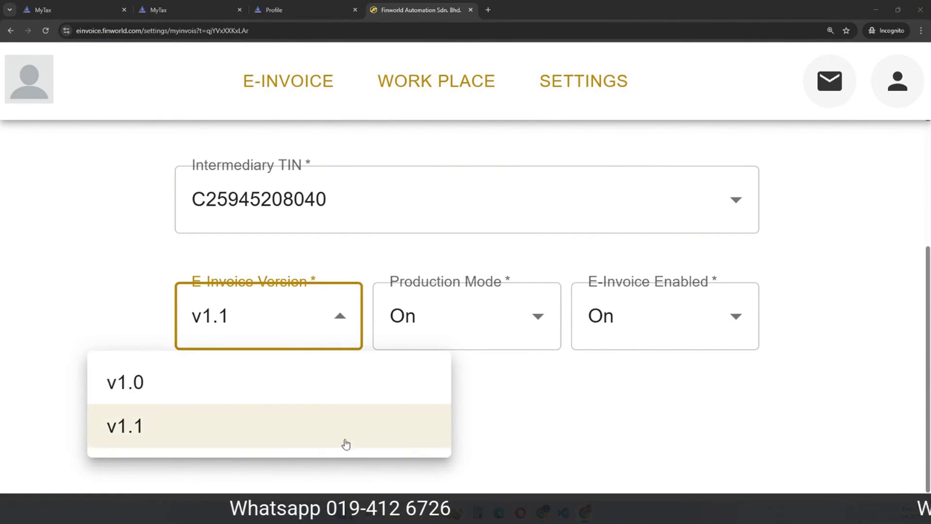
click(366, 435)
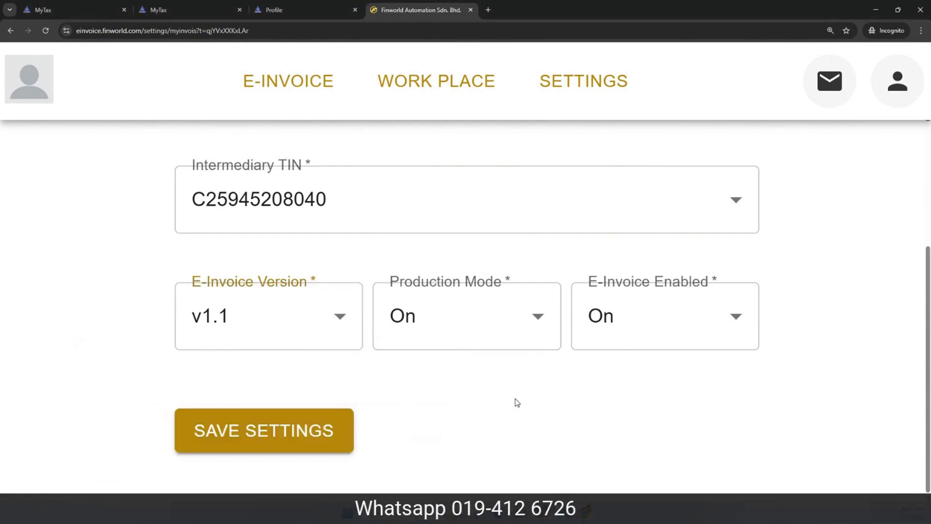
click(492, 331)
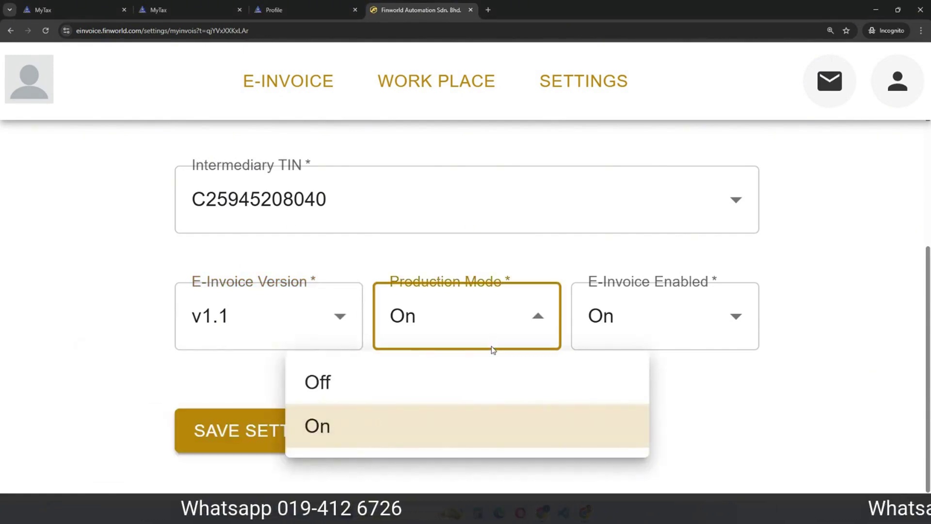
click(513, 430)
click(653, 331)
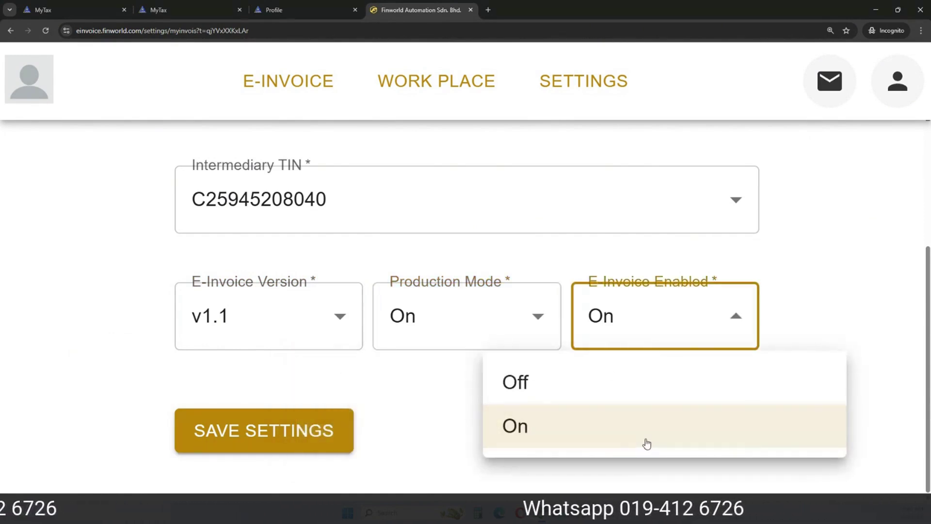
click(577, 441)
click(263, 439)
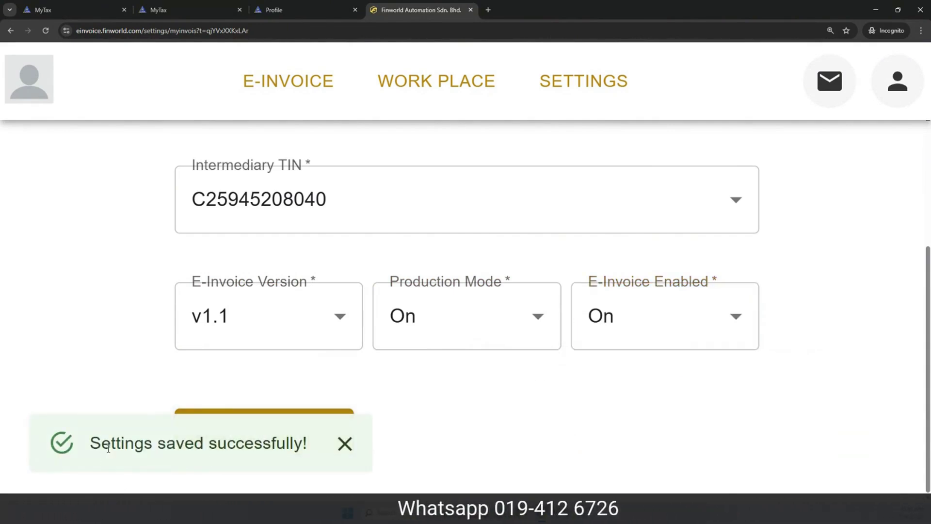